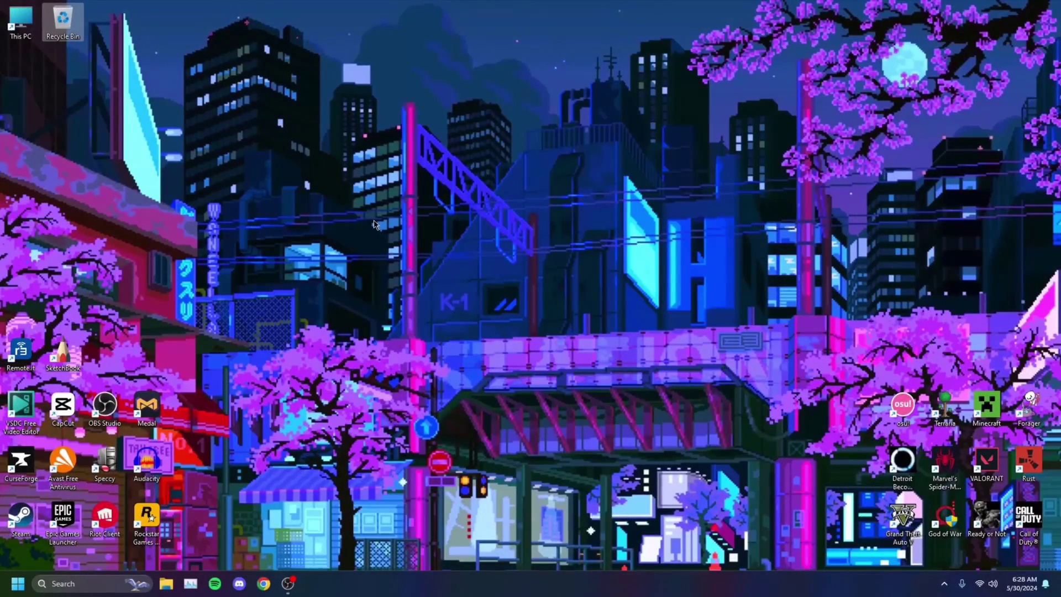
Open Google Chrome from the taskbar to get a New Tab page
click(263, 583)
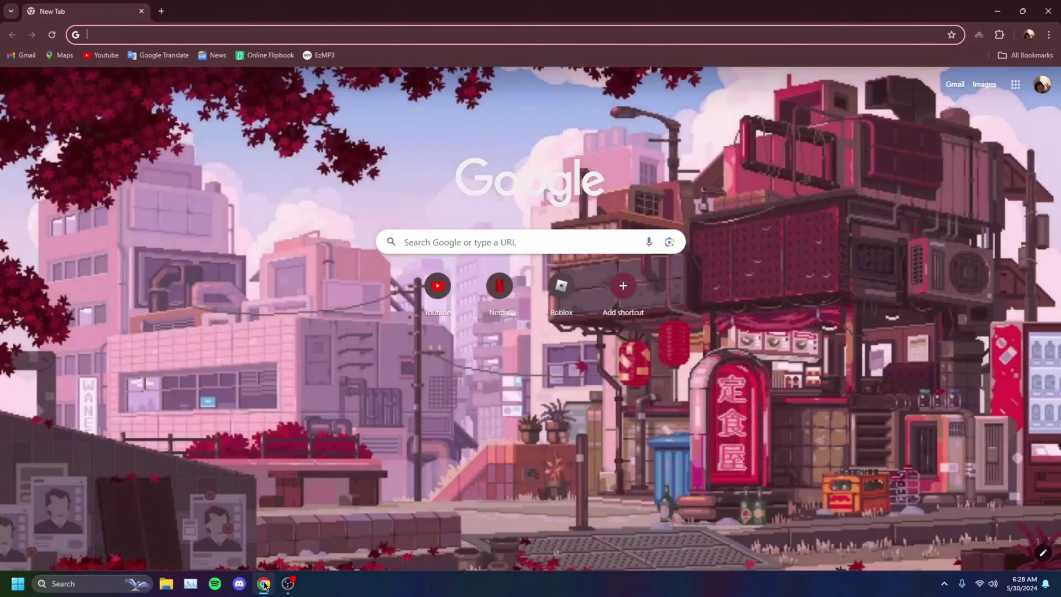
Search Google for 'curseforge' and save the standalone CurseForge Windows installer to the desktop
text(curseforge)
key(Return)
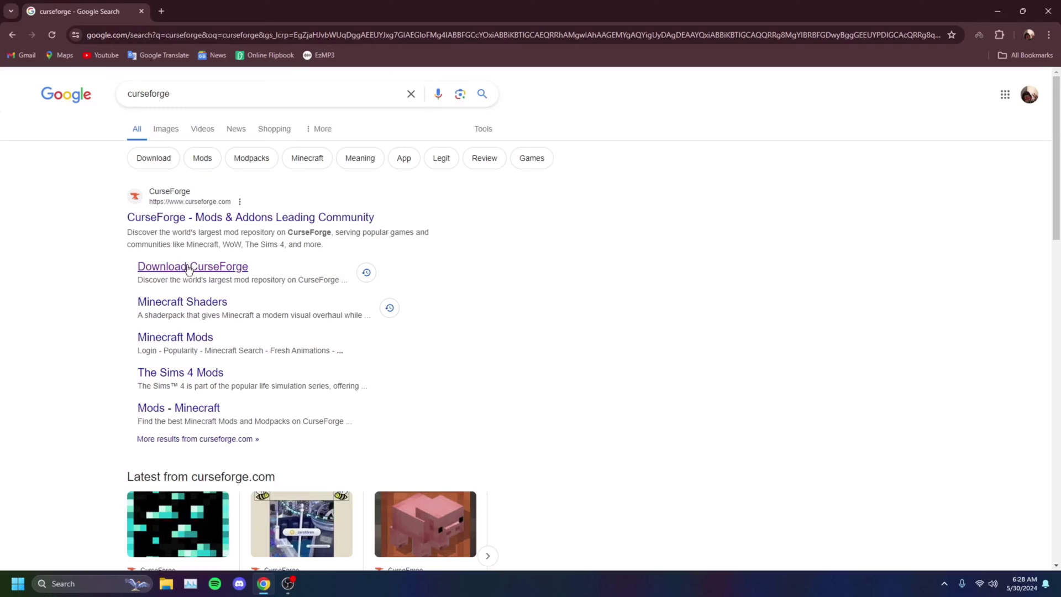
click(193, 270)
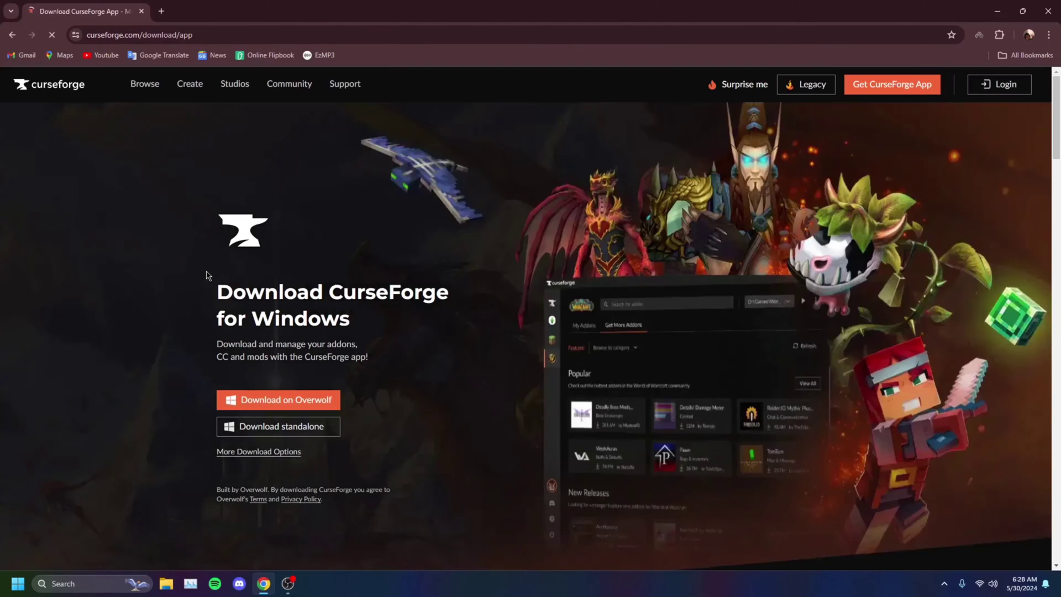
click(273, 429)
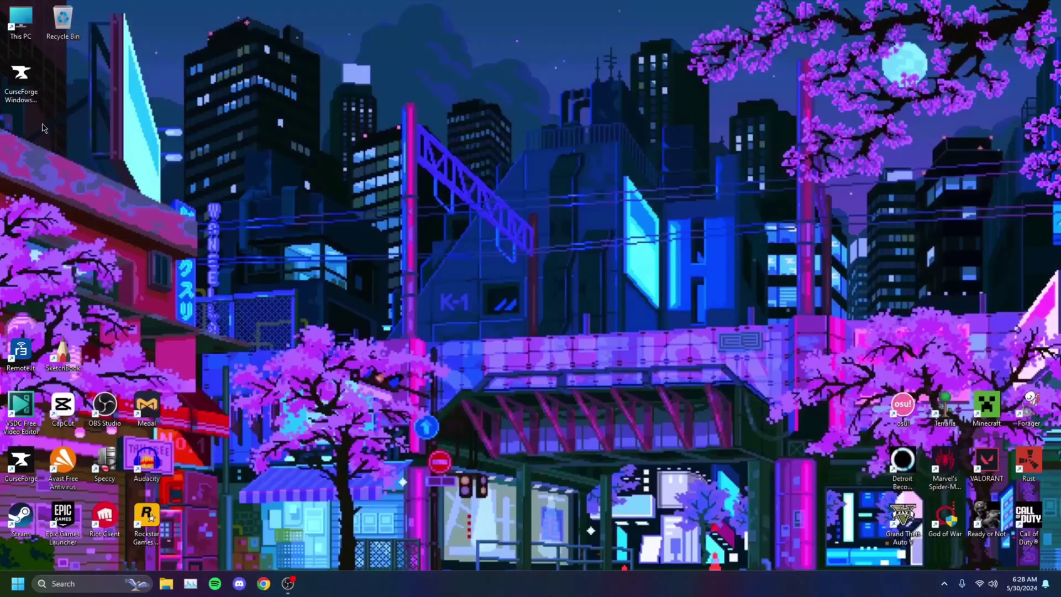
drag(21, 78, 514, 190)
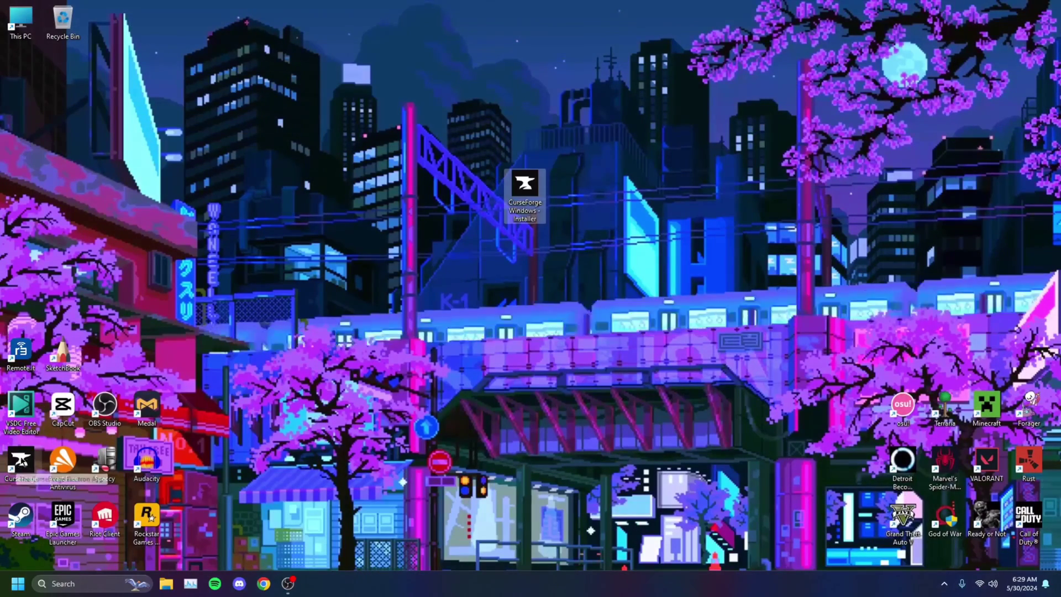
Delete the CurseForge installer file from the desktop
drag(522, 190, 78, 28)
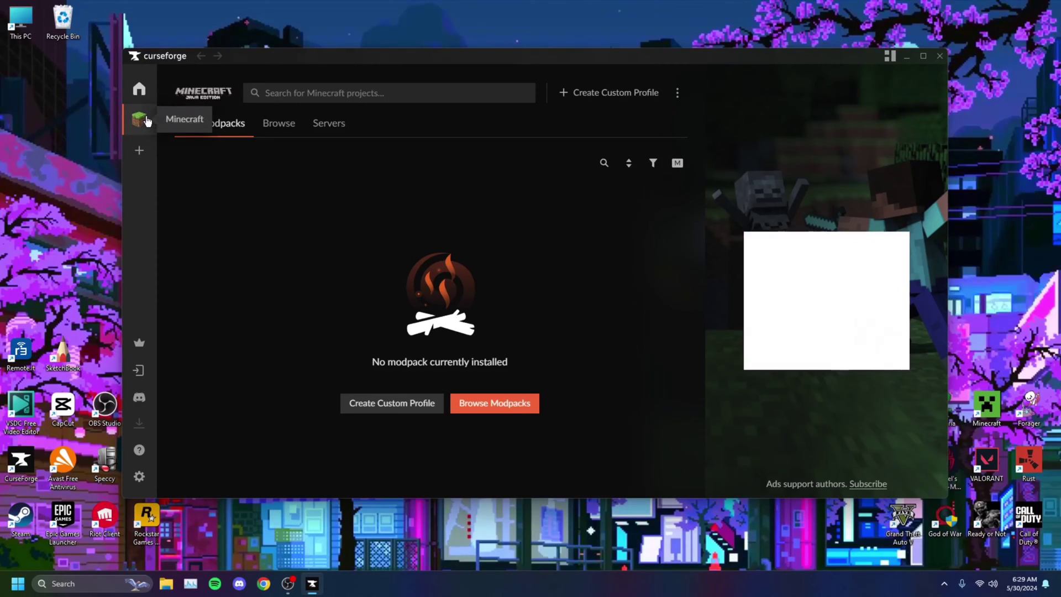
Create a custom profile named 'Shaders' on Minecraft 1.20.4 with Forge 49.0.50
click(140, 157)
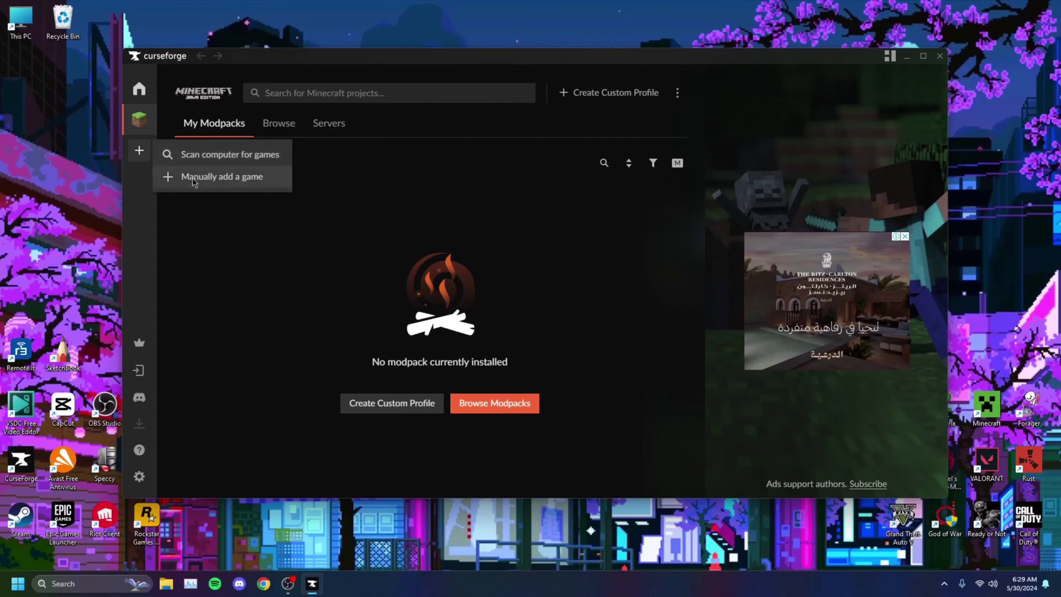
click(237, 235)
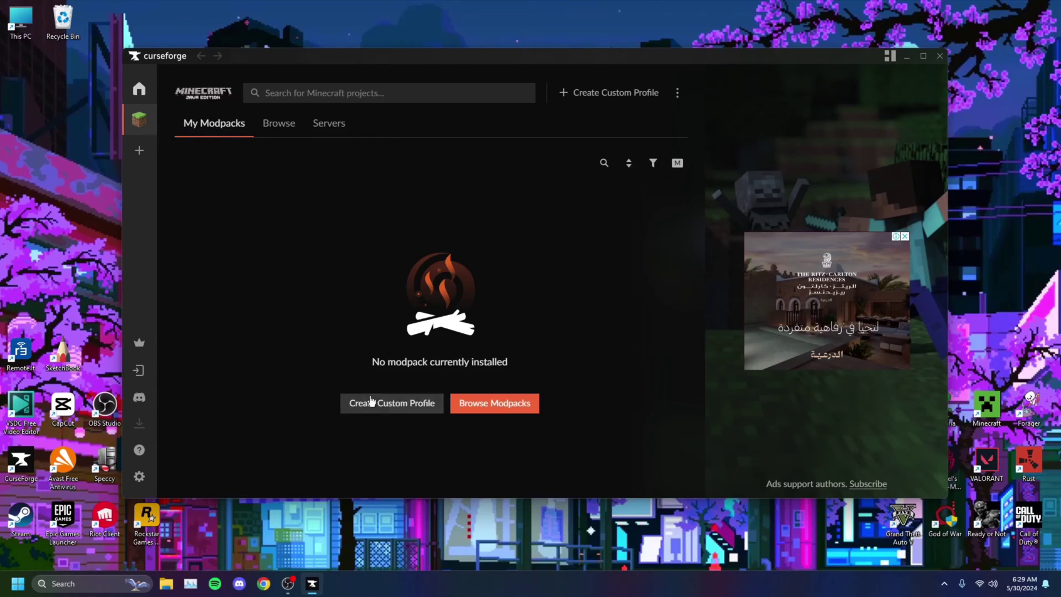
click(390, 403)
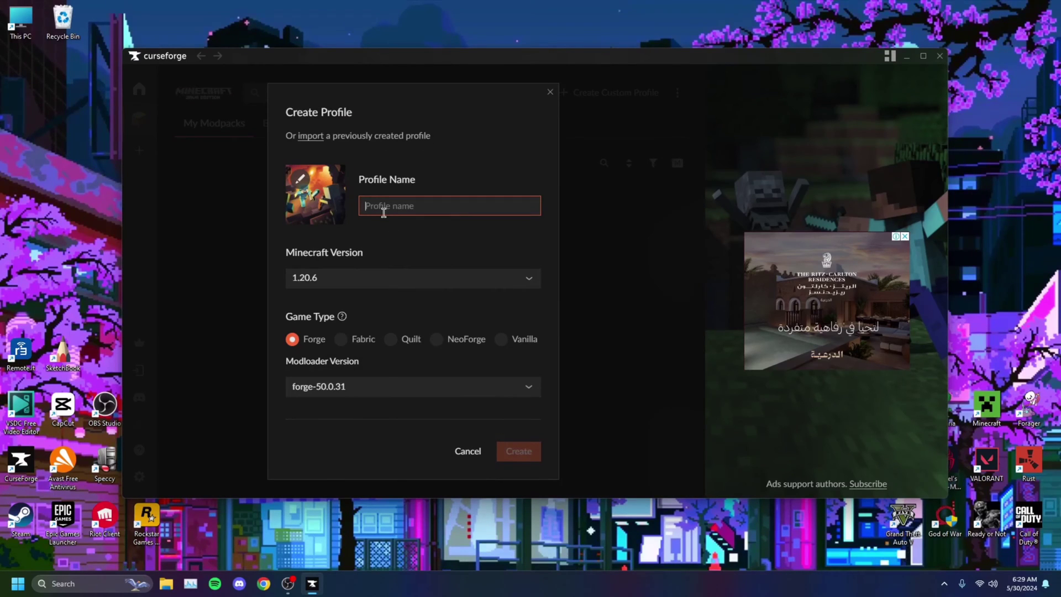
text(Sang)
key(BackSpace)
key(BackSpace)
key(BackSpace)
text(haders)
click(384, 279)
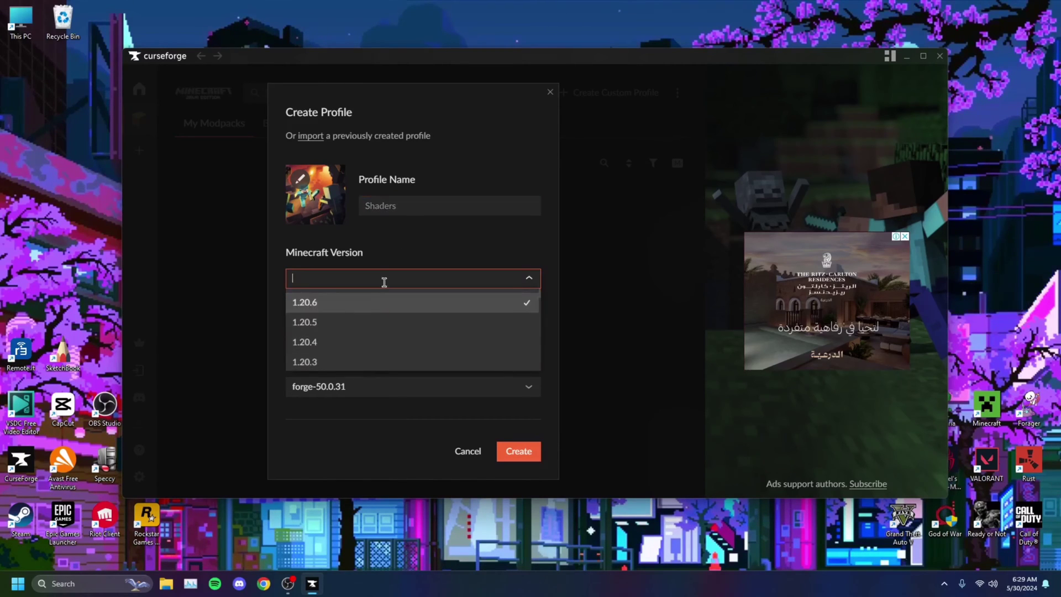
click(348, 343)
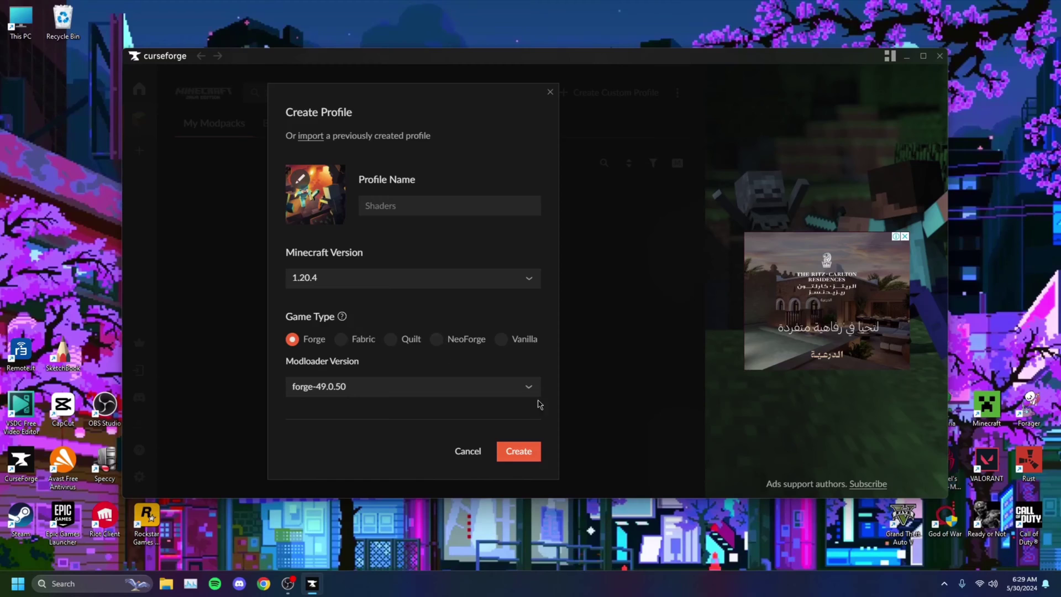
click(515, 461)
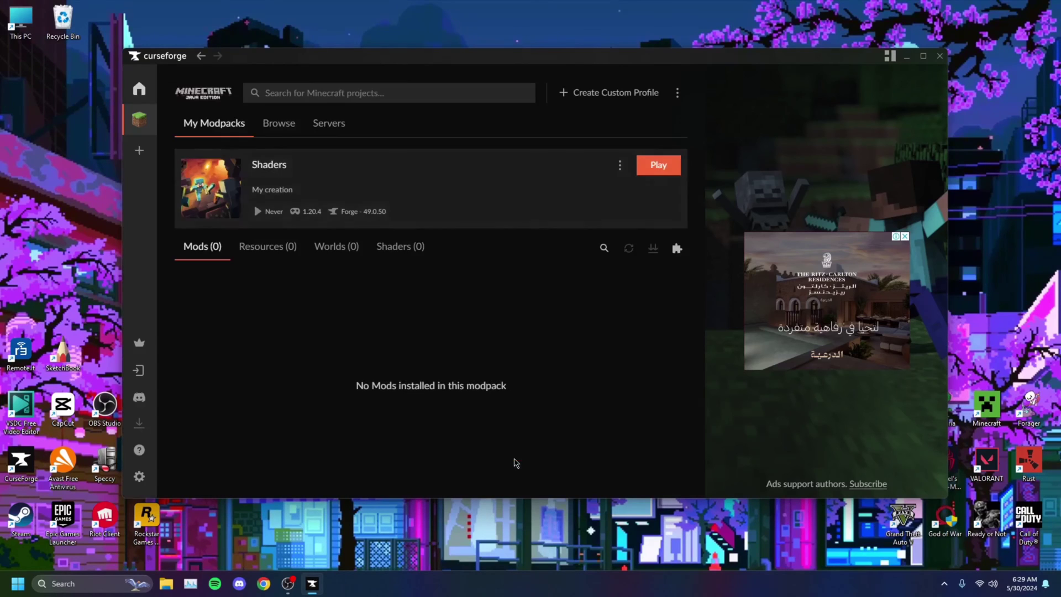
Install Complementary Shaders - Unbound from the Shaders profile's shader browser
click(408, 248)
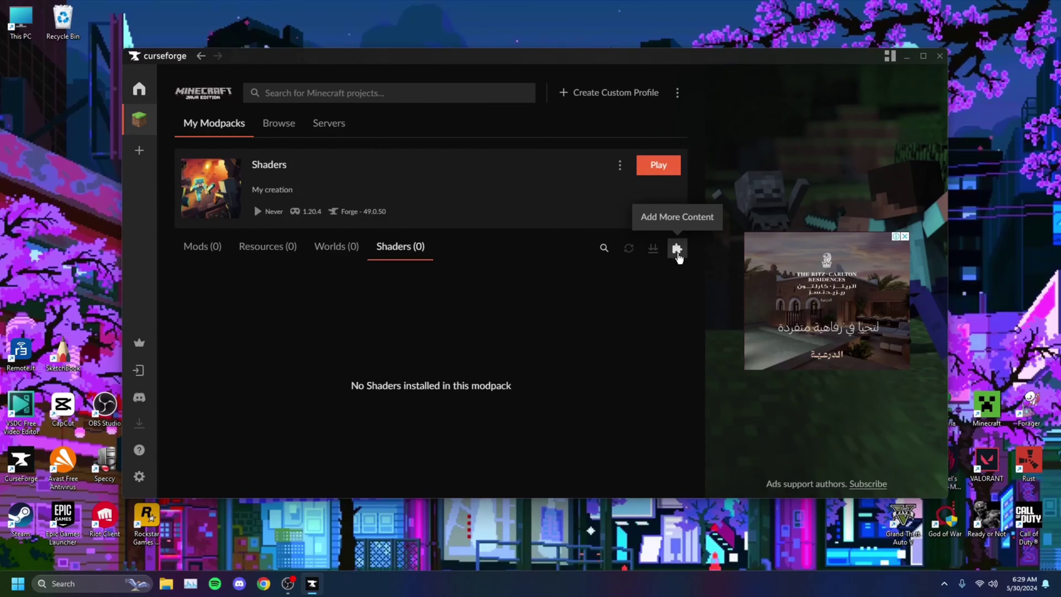
click(677, 250)
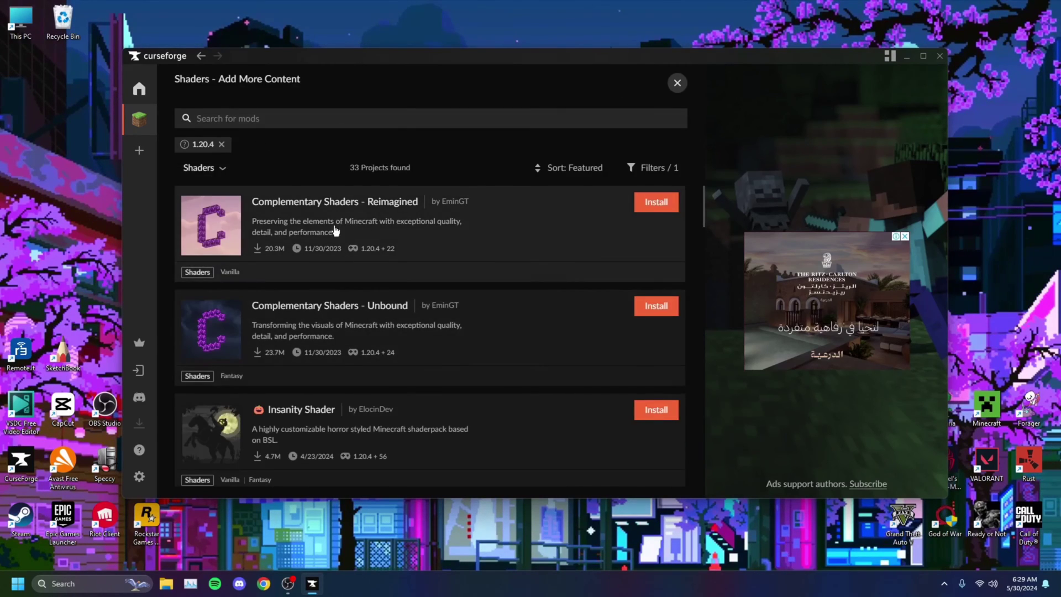
scroll(296, 273, down, 10)
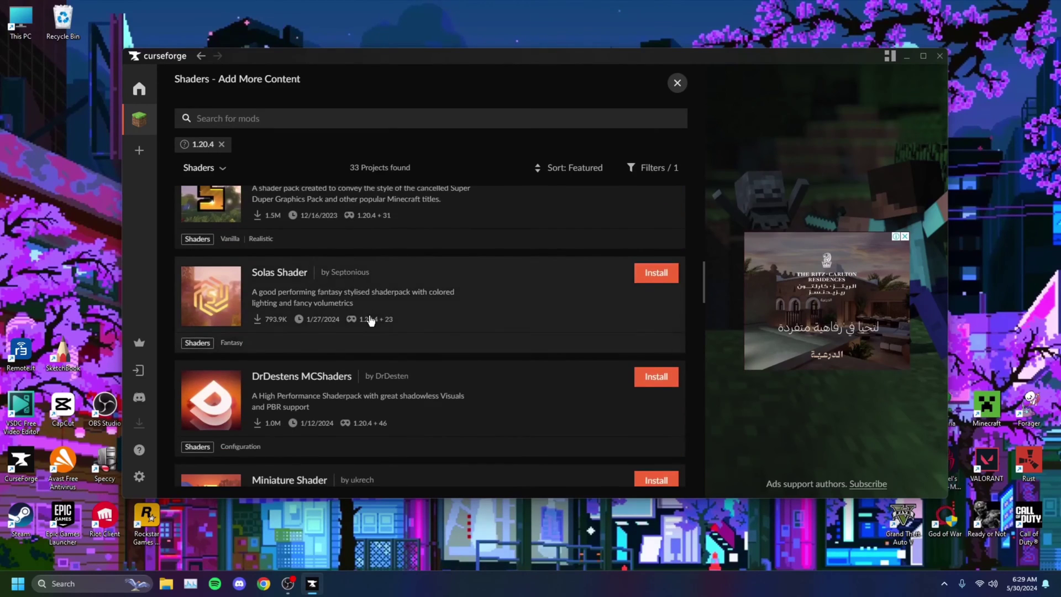
scroll(368, 316, down, 6)
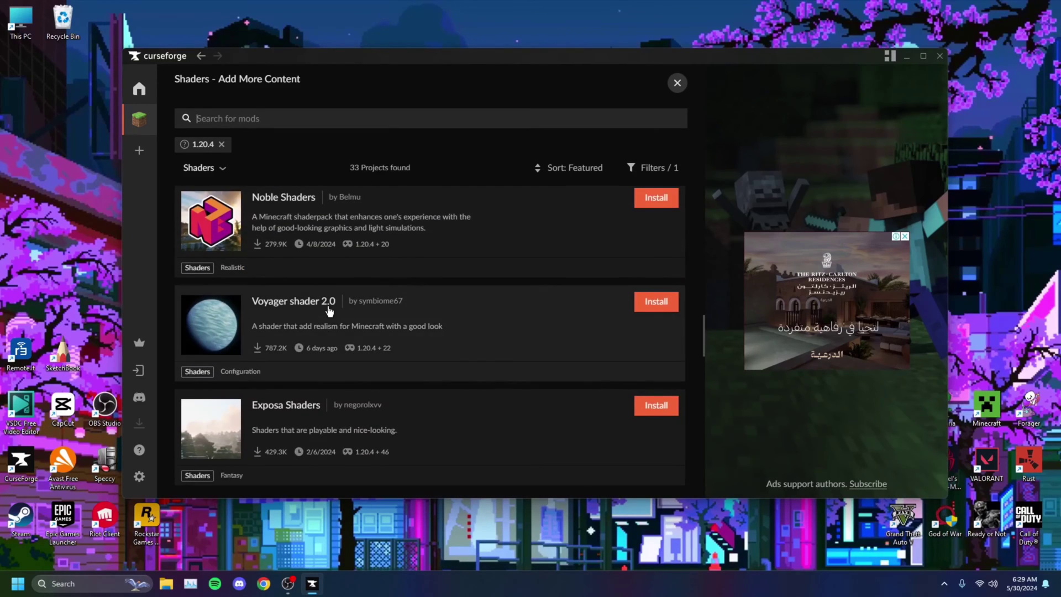
scroll(331, 307, up, 12)
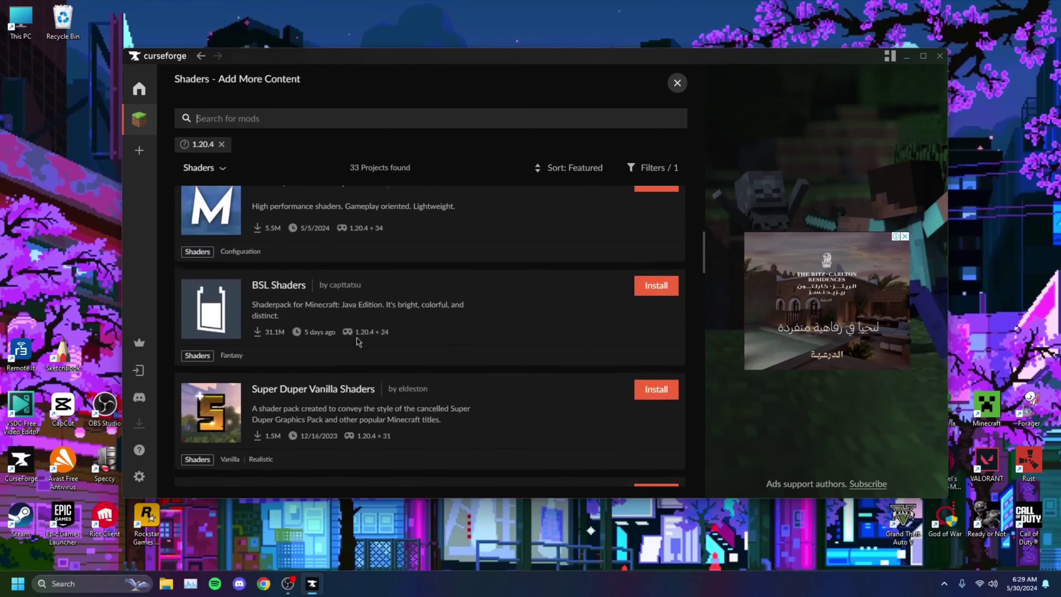
scroll(359, 348, up, 1)
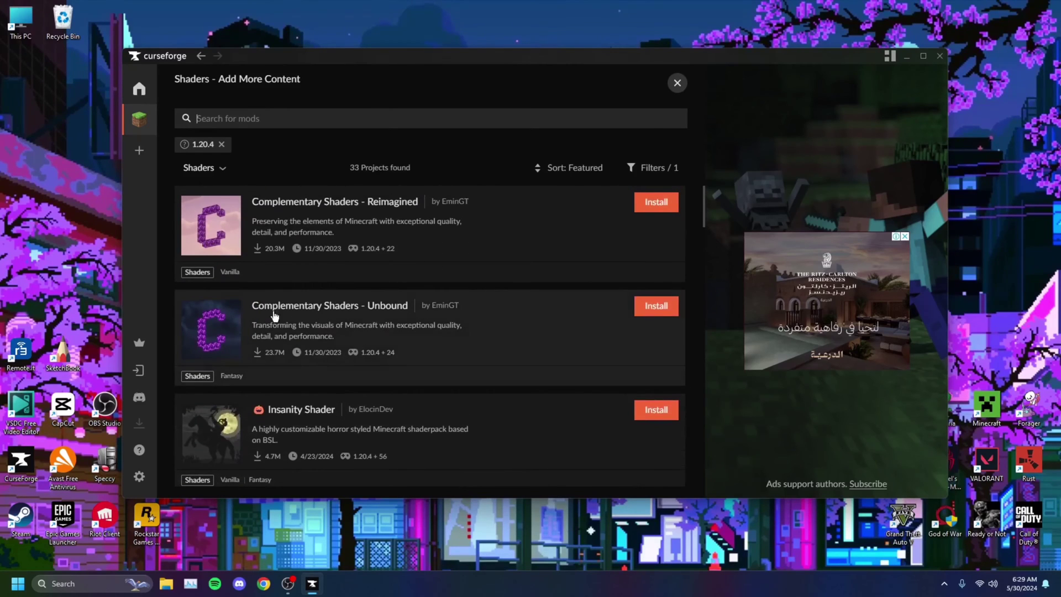
click(653, 312)
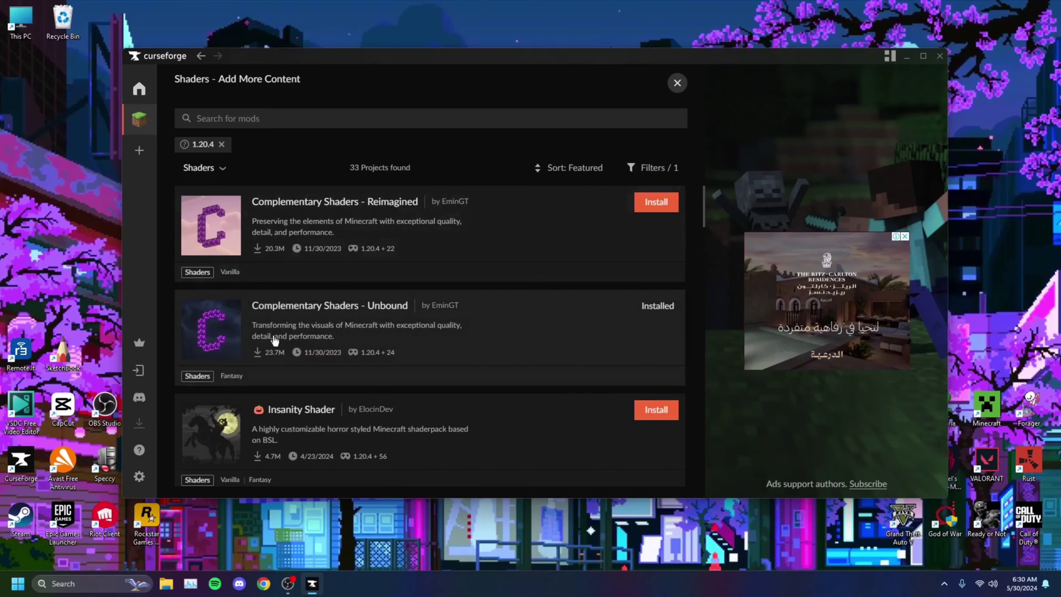
Return to the Shaders profile and confirm Complementary Shaders - Unbound is listed
scroll(235, 337, down, 5)
click(134, 123)
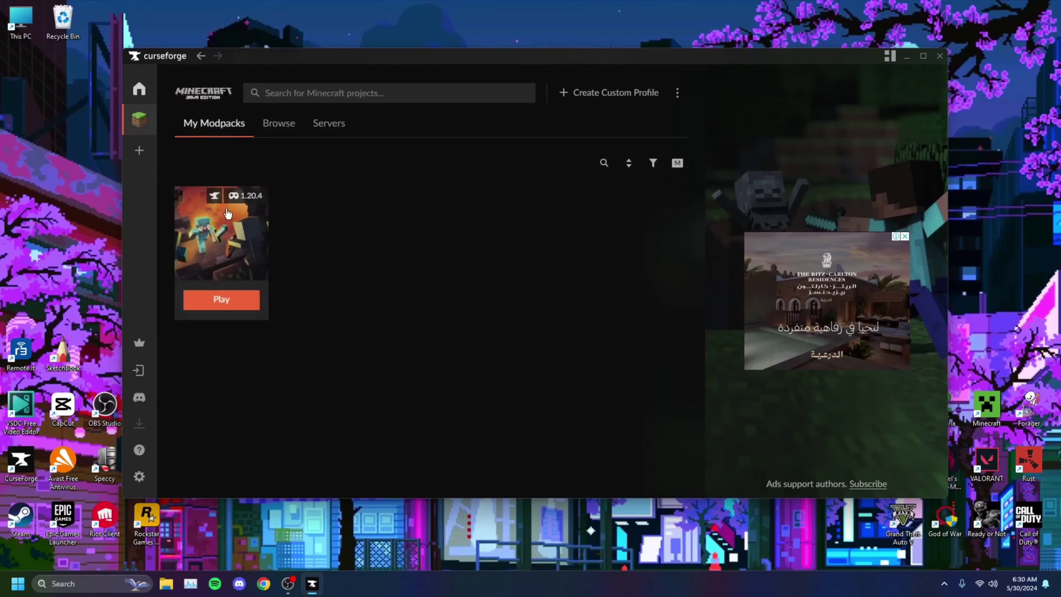
click(247, 256)
click(394, 246)
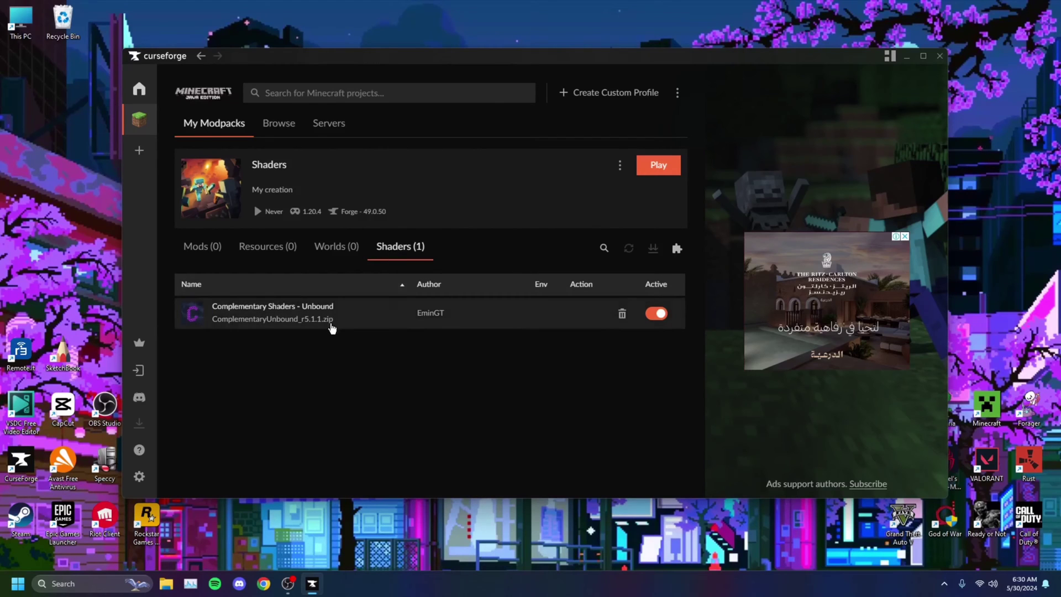
drag(399, 65, 428, 62)
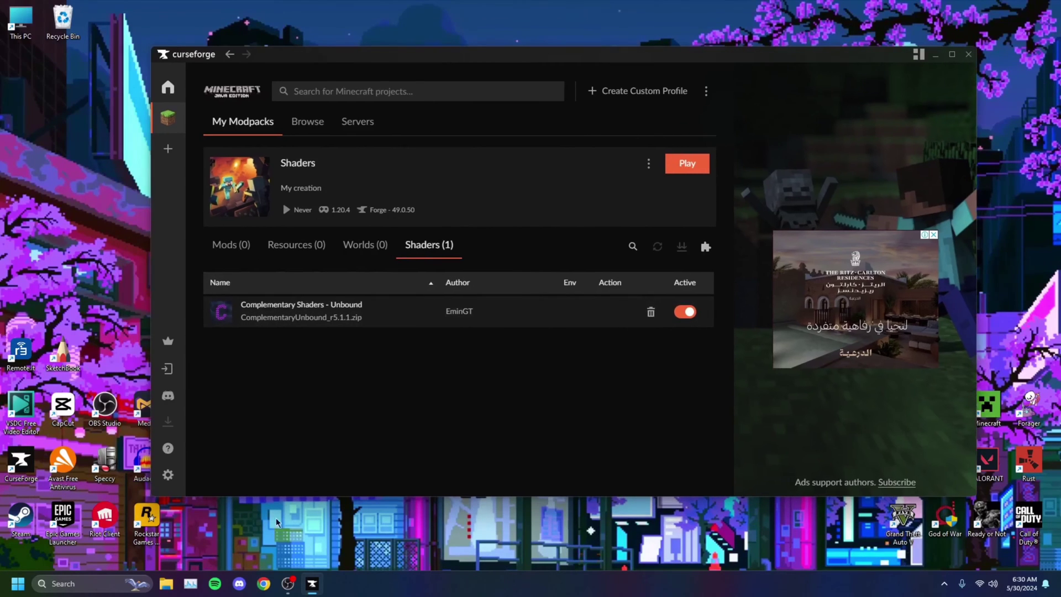
Search 'optifine 1.20.4' and download OptiFine 1.20.4 HD U I7 from the official downloads page
click(263, 583)
text(o)
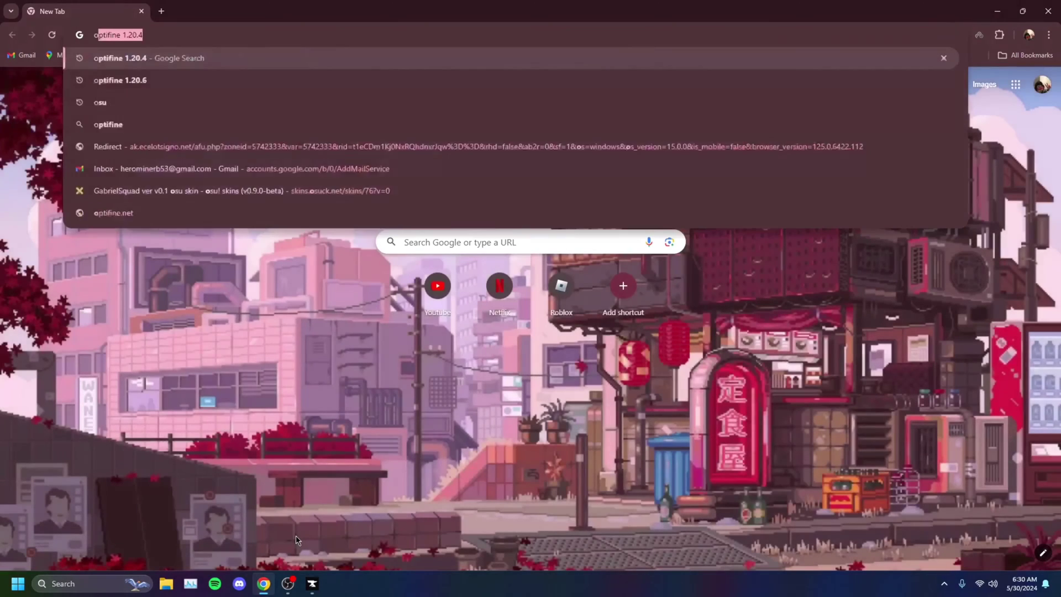
text(ptifine 1..)
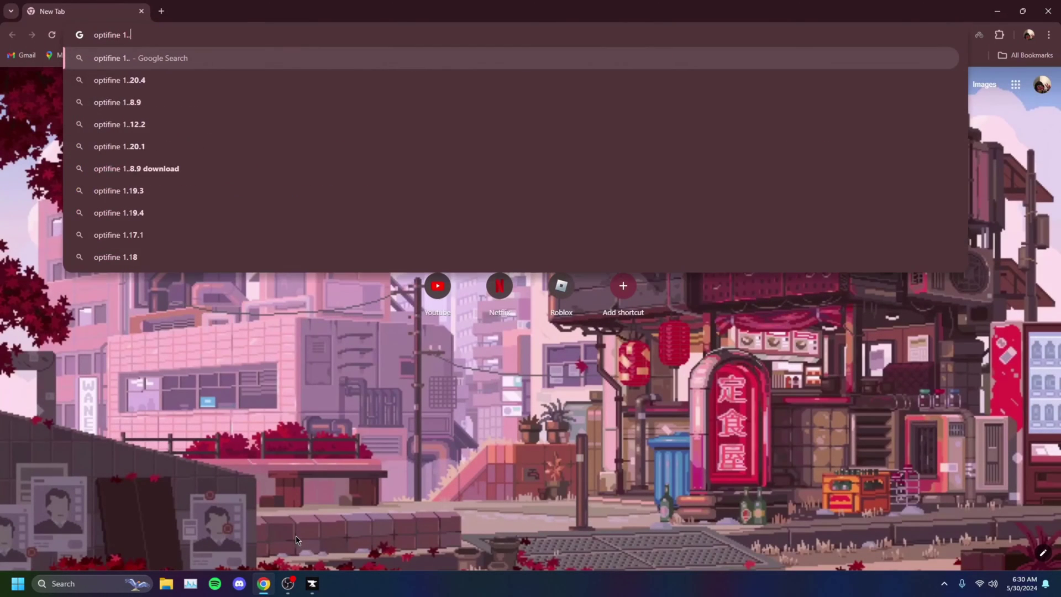
key(BackSpace)
text(20.4)
key(Return)
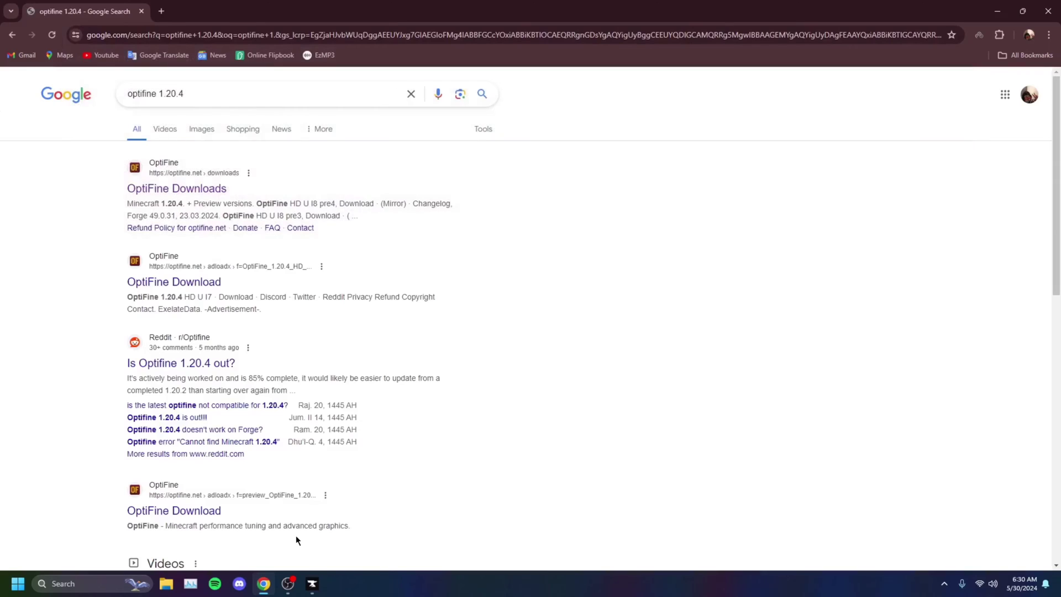
click(190, 190)
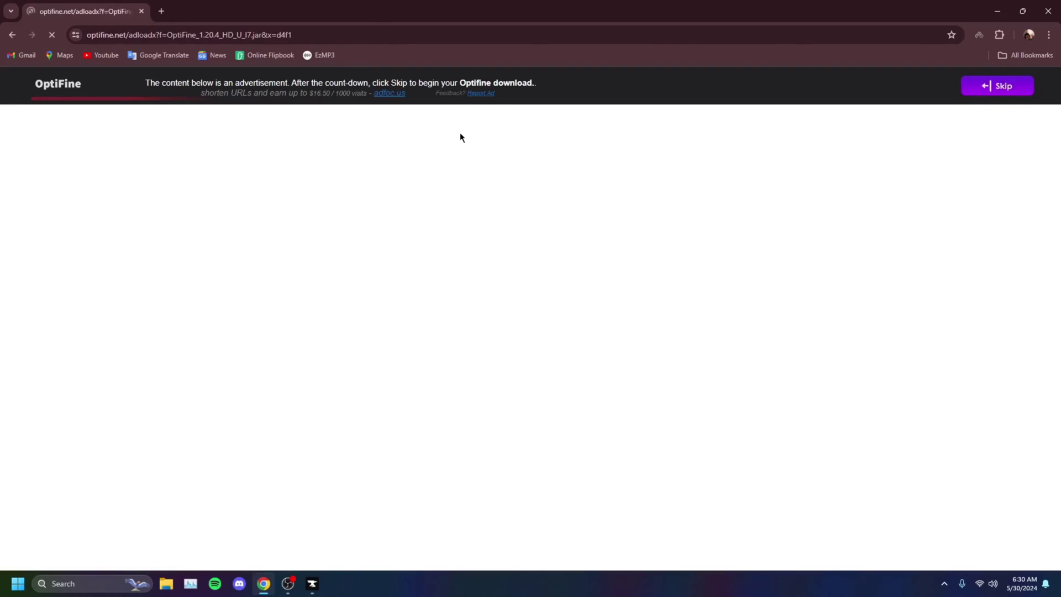
click(544, 177)
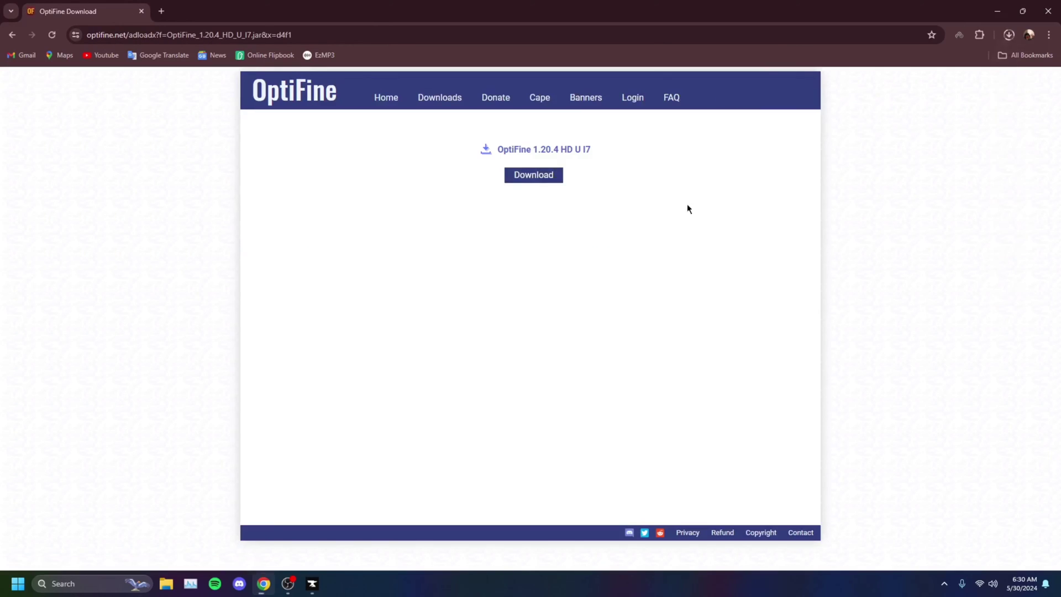
Confirm the OptiFine jar finished downloading, close Chrome, and place the jar in an open desktop spot
click(1007, 35)
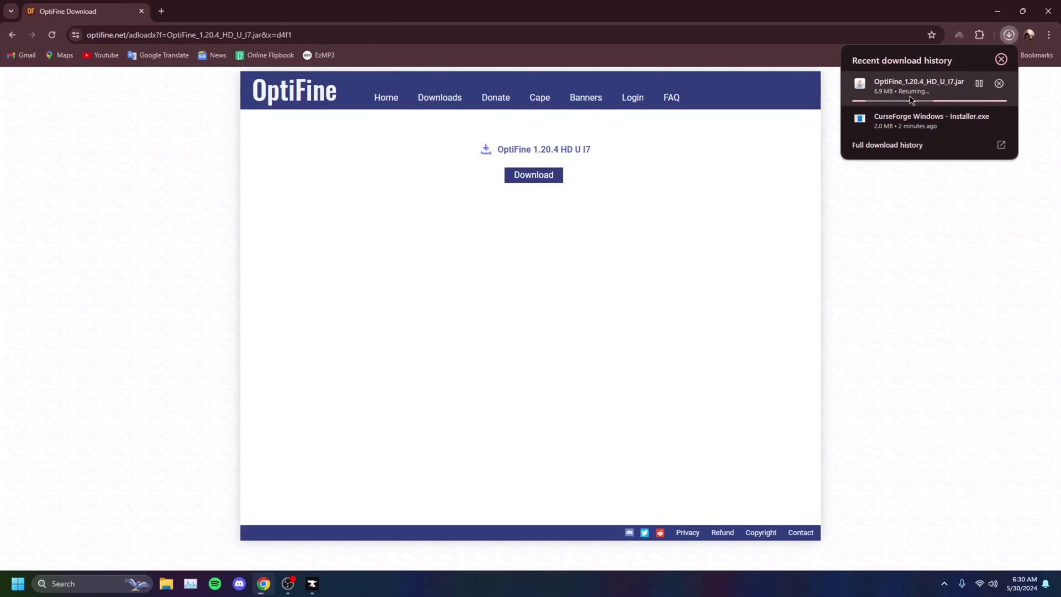
click(1049, 11)
drag(28, 101, 65, 173)
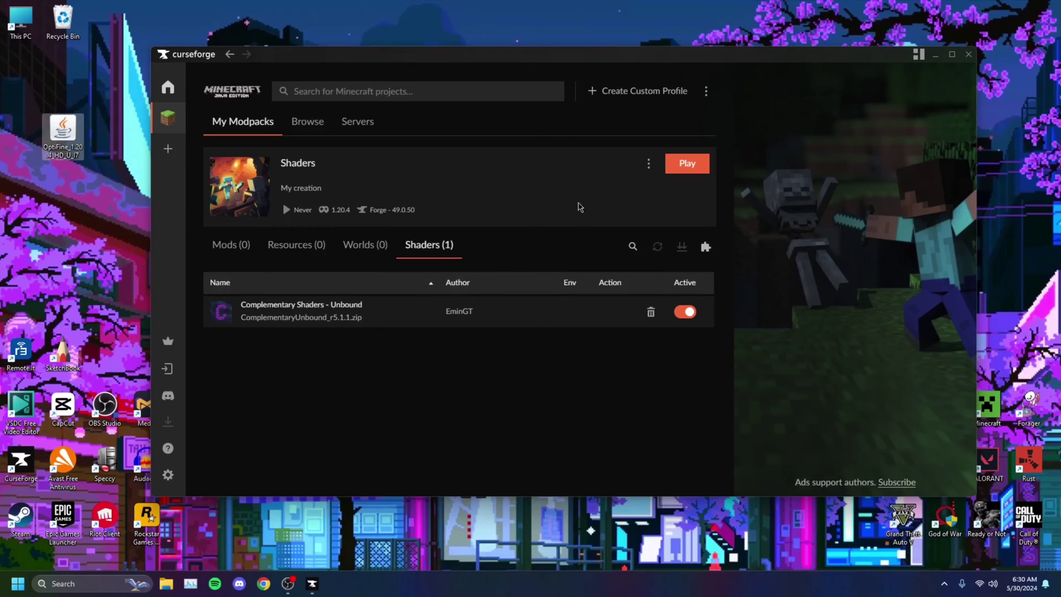
Open the Shaders profile's three-dot options menu
click(650, 166)
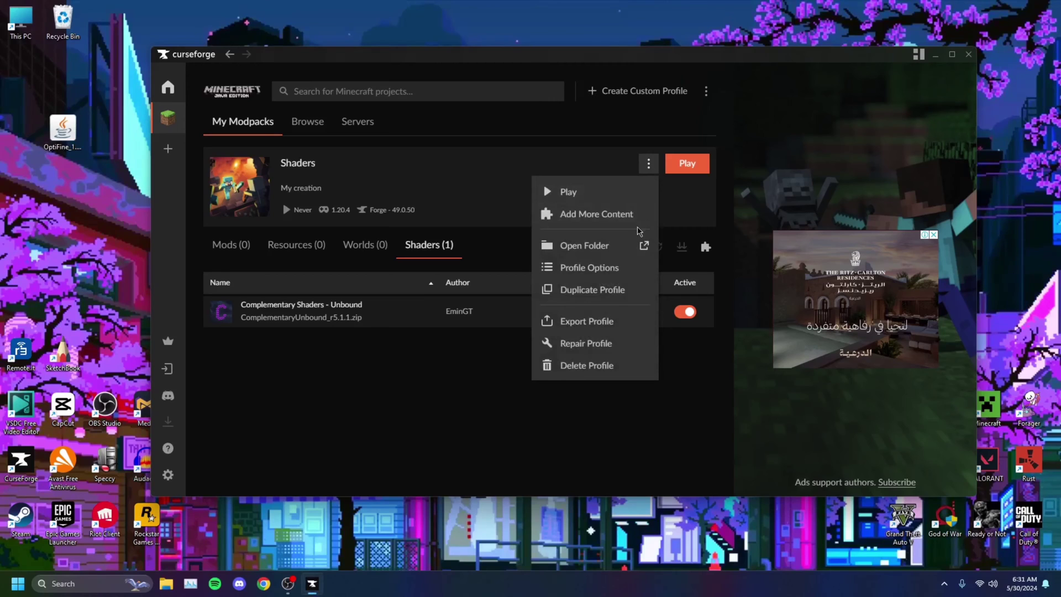
Copy the OptiFine jar into the Shaders profile's mods folder, close Explorer, and launch the profile
click(597, 249)
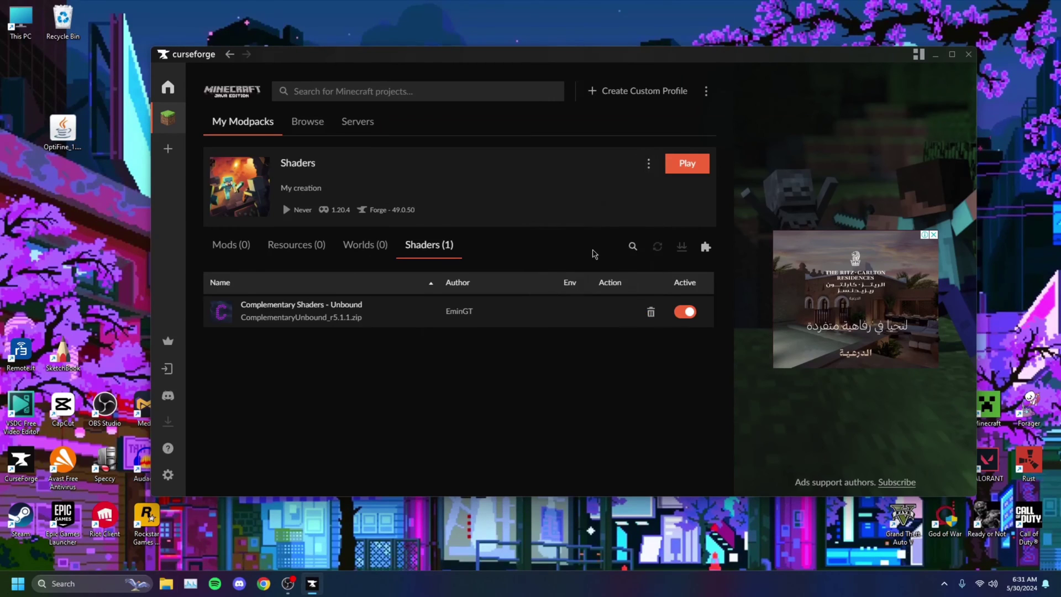
drag(529, 109, 538, 114)
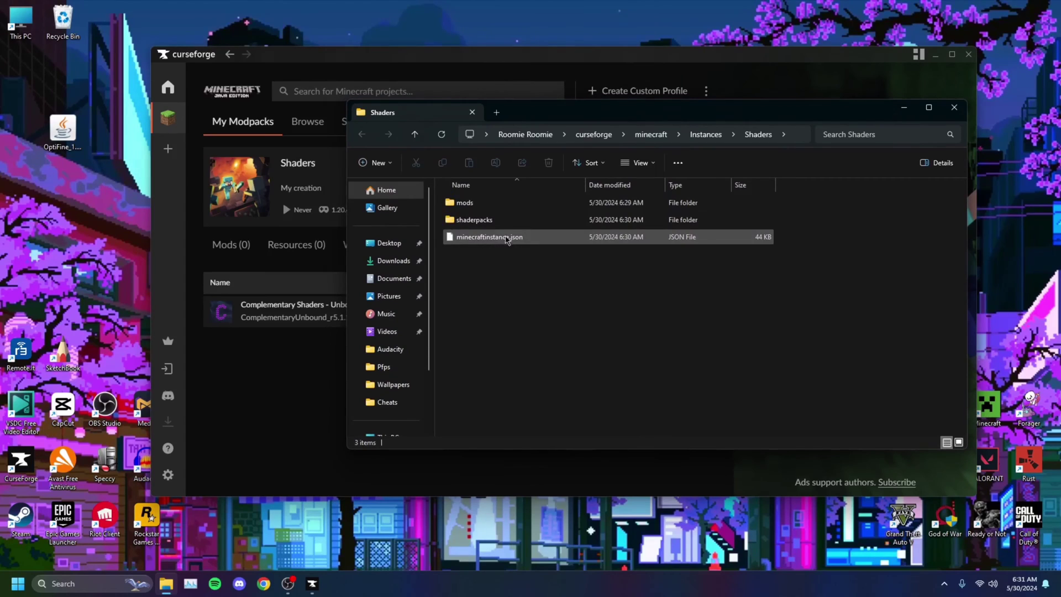
double_click(464, 204)
drag(62, 135, 488, 250)
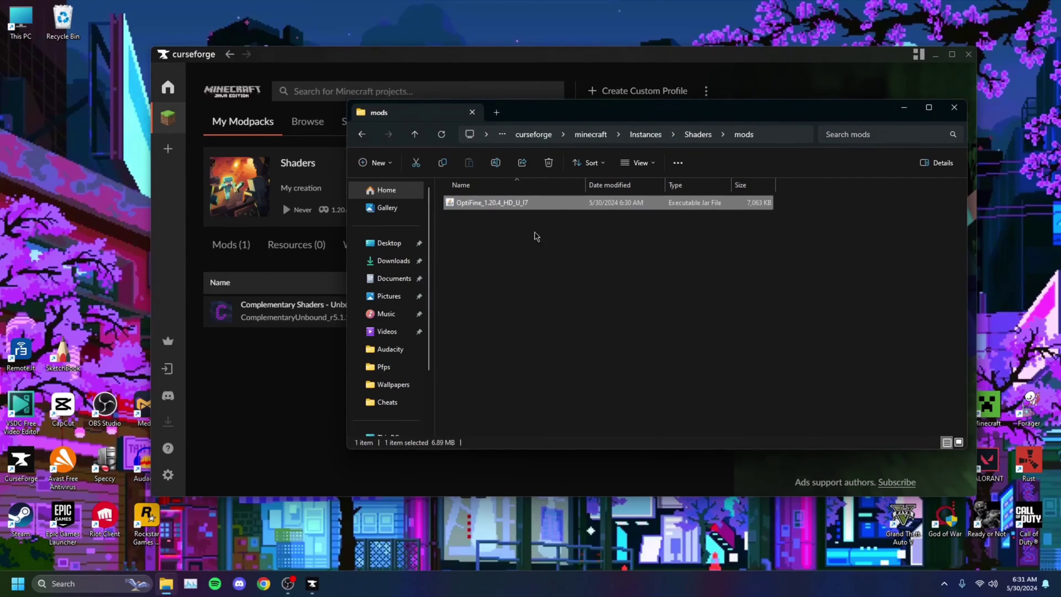
click(416, 138)
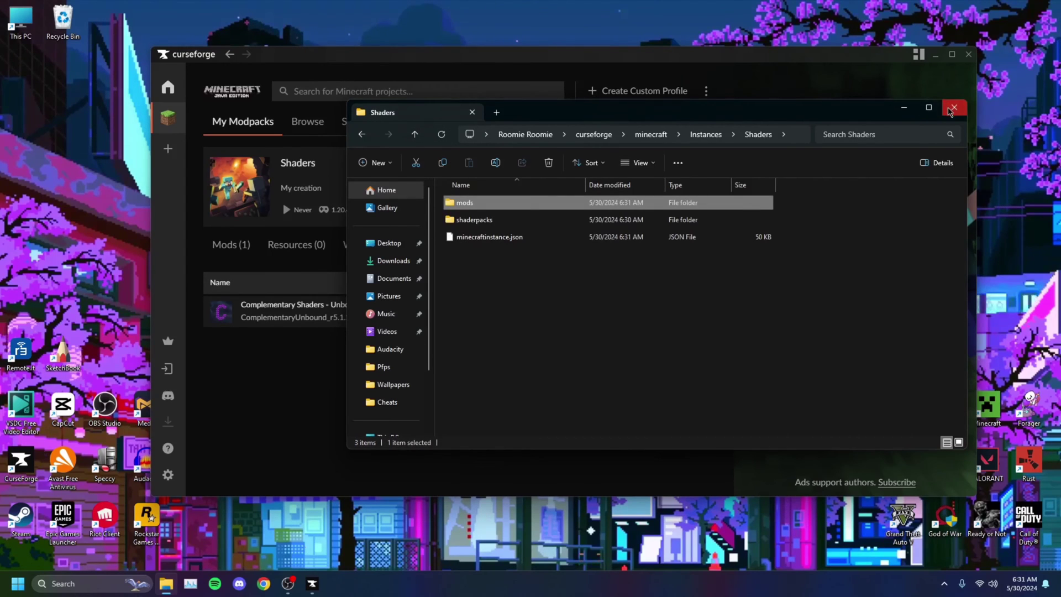
click(954, 107)
click(696, 176)
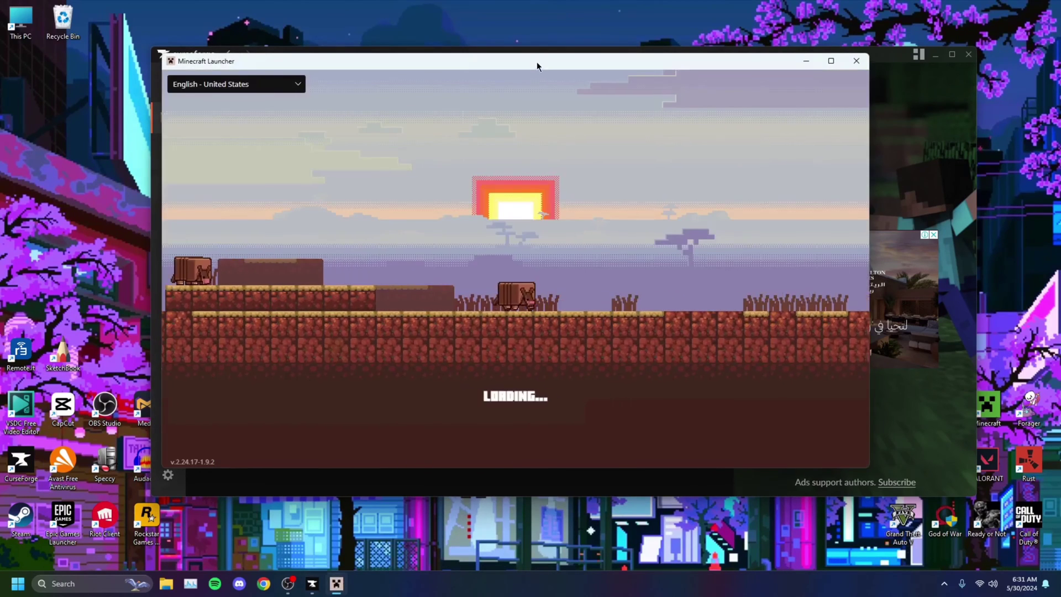
Play the Shaders Forge 1.20.4 installation, accepting the modified-installation risk warning
drag(536, 62, 575, 64)
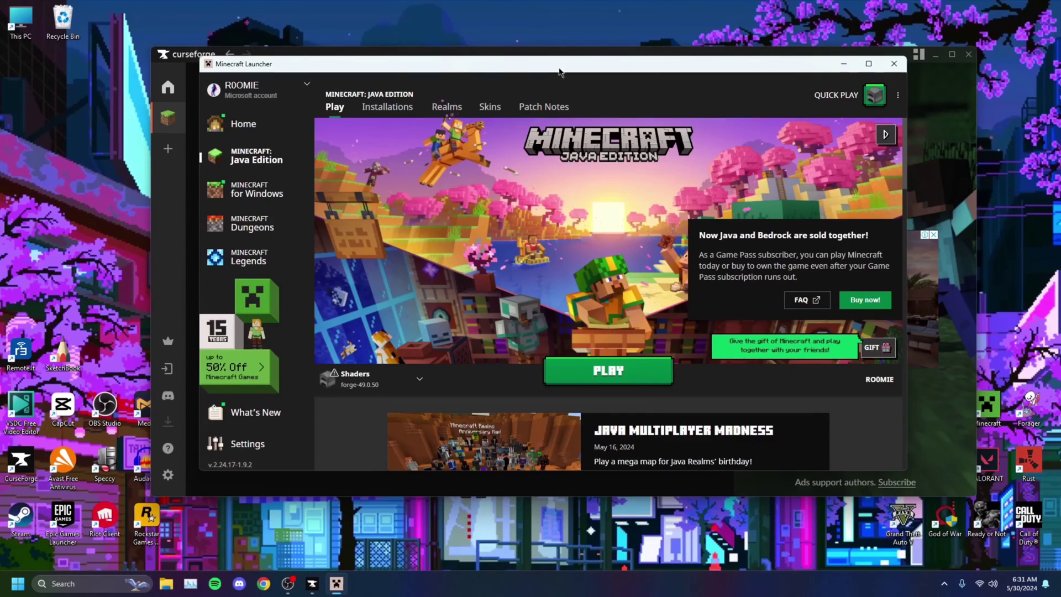
drag(560, 67, 540, 62)
mouse_move(348, 367)
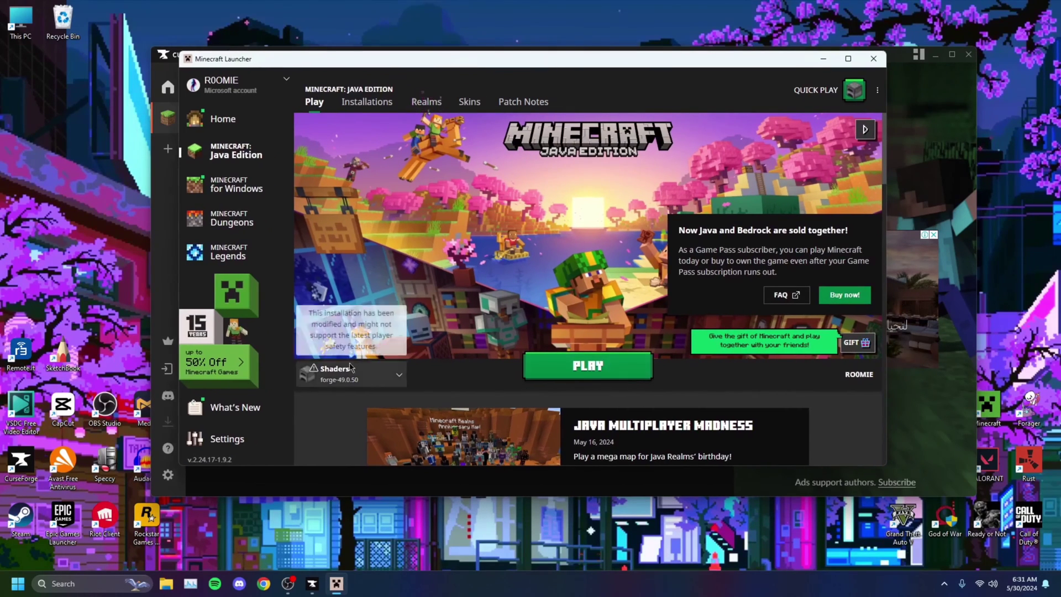
click(572, 374)
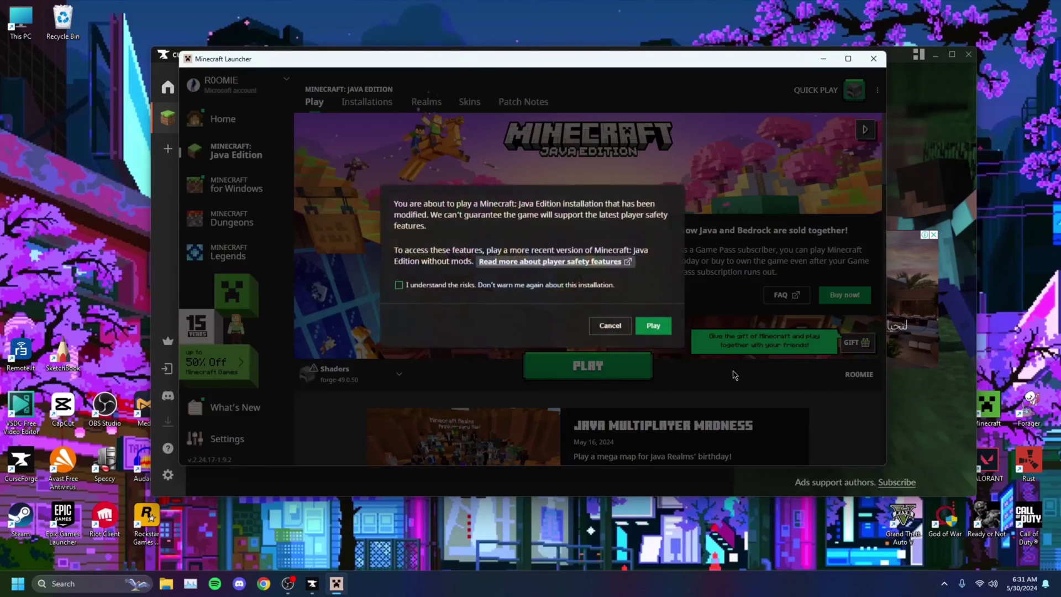
click(399, 284)
click(653, 326)
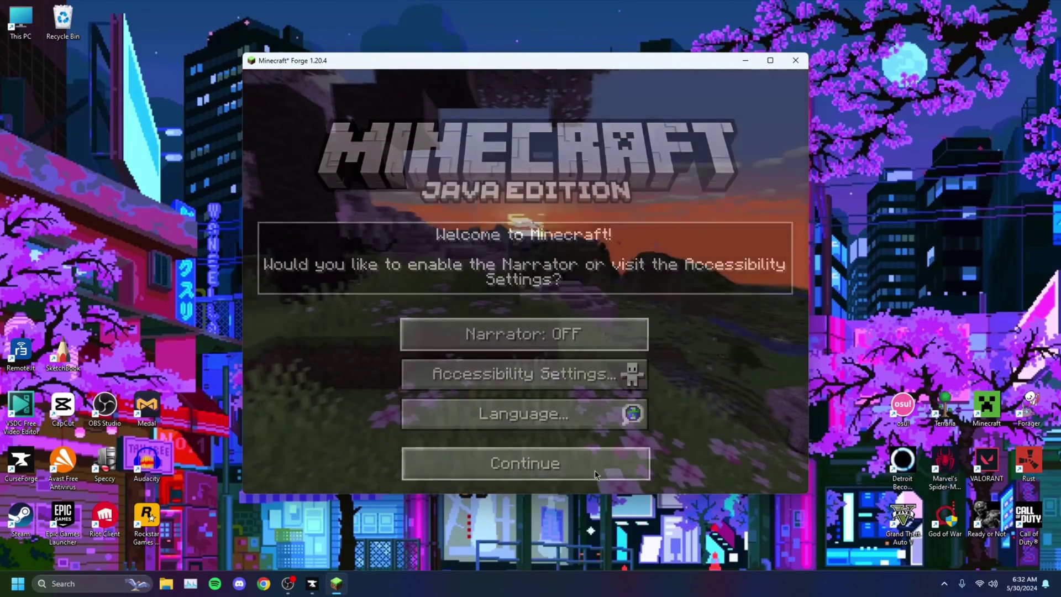
Turn Master Volume OFF in Minecraft's Music & Sounds options
click(596, 474)
click(509, 414)
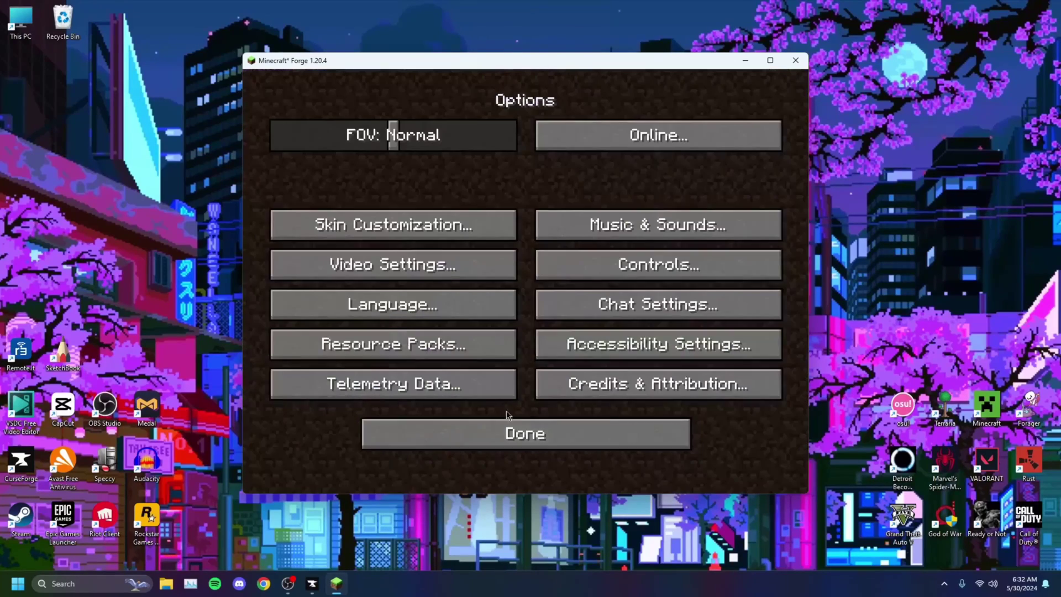
click(436, 271)
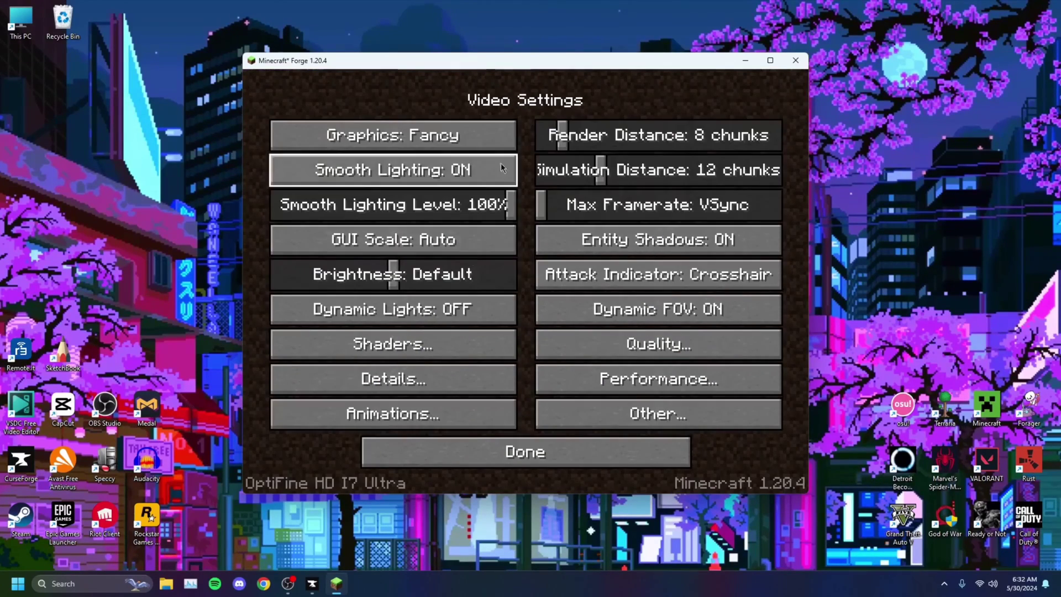
key(Escape)
key(Escape)
click(496, 410)
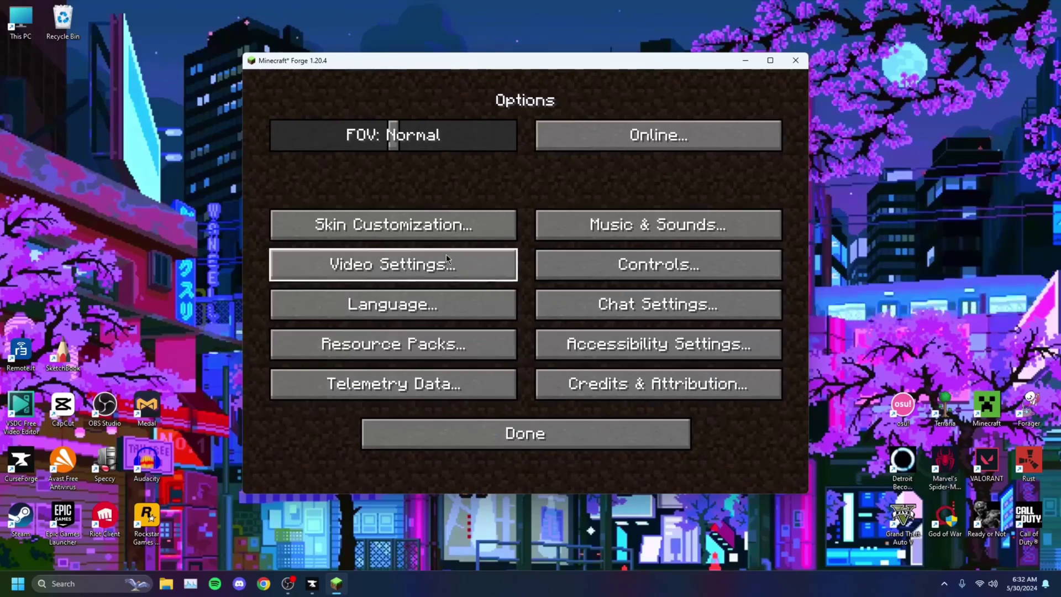
click(659, 225)
drag(444, 144, 276, 145)
click(470, 460)
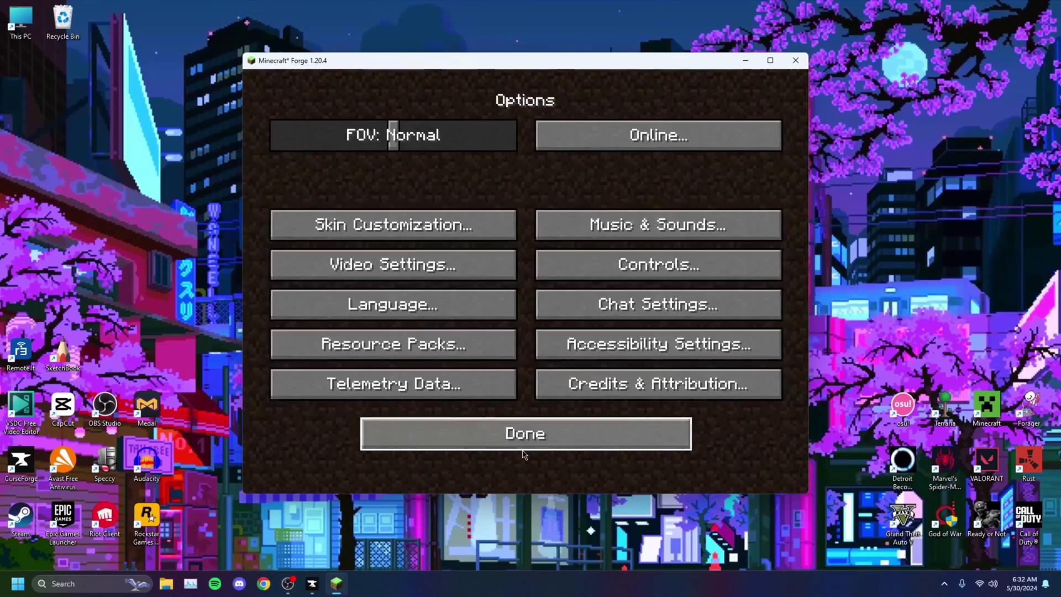
click(523, 434)
Maximise the game window and change GUI Scale from Auto to 2 in Video Settings
click(770, 60)
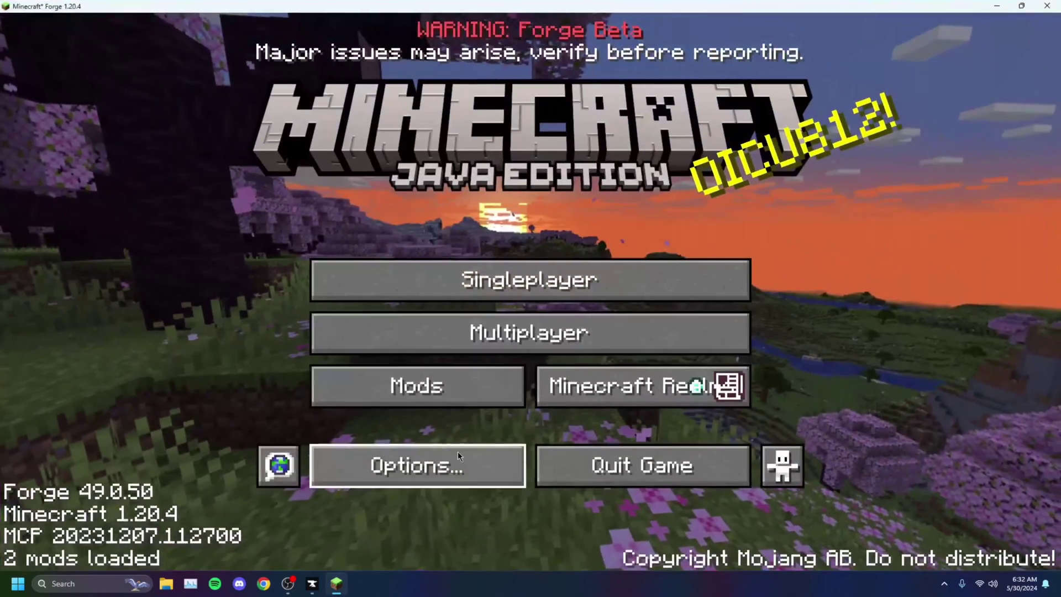
click(469, 450)
click(430, 274)
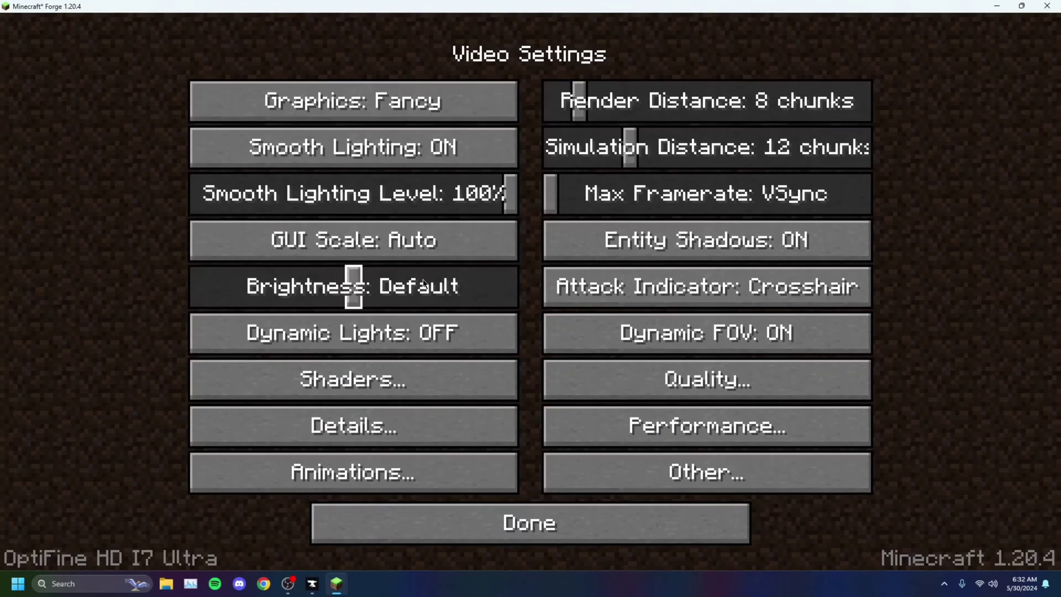
click(399, 242)
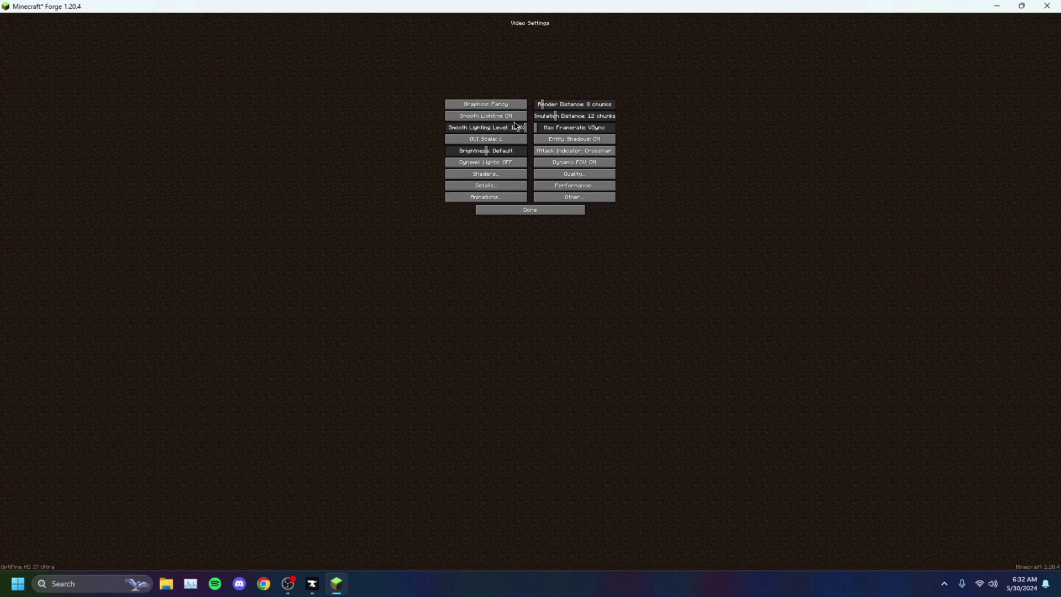
click(501, 139)
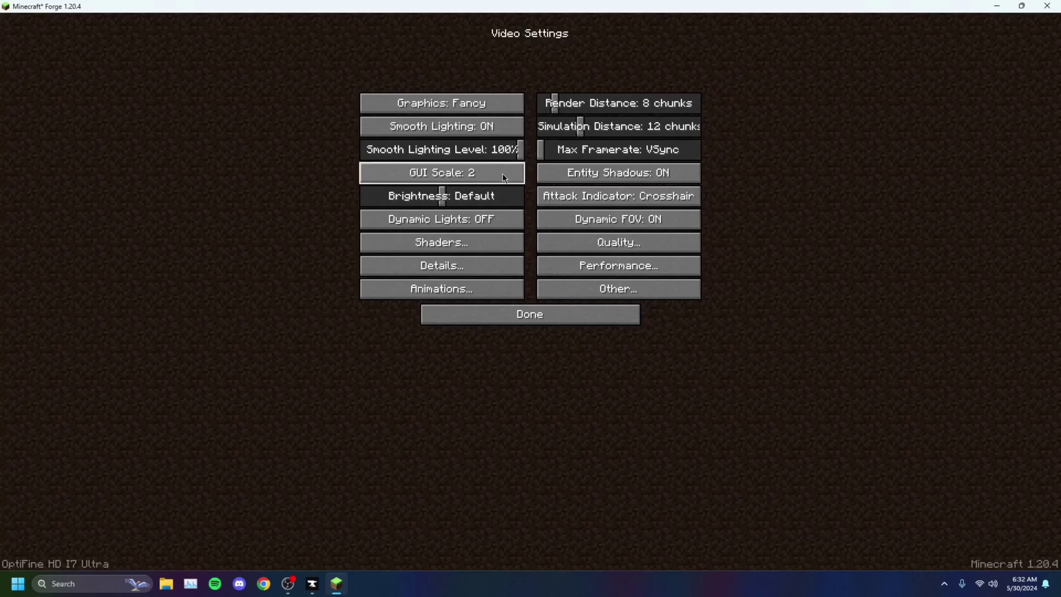
click(491, 310)
click(504, 298)
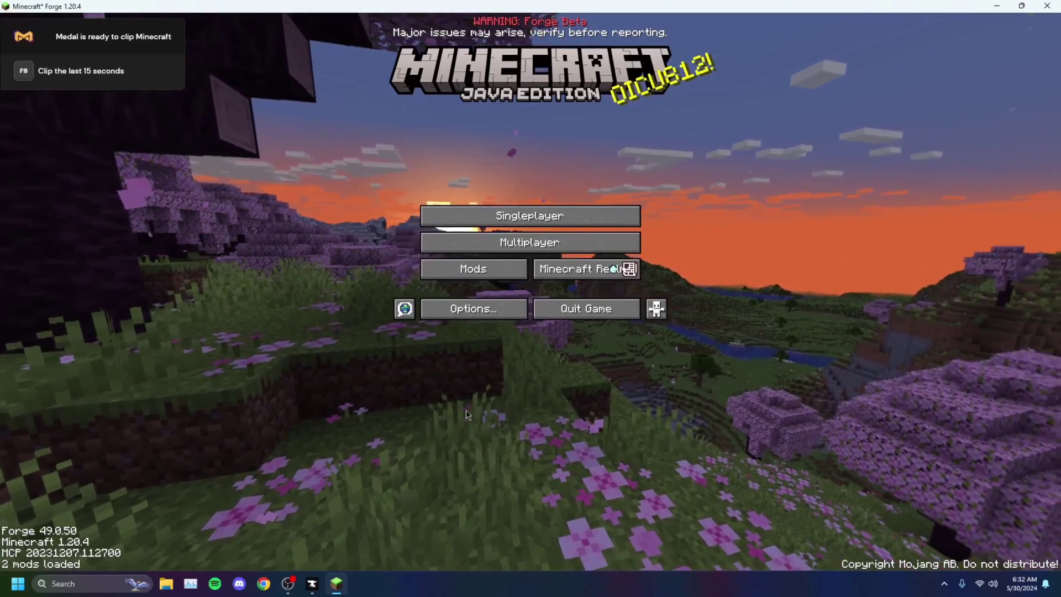
Select the ComplementaryUnbound_r5.1.1.zip shader pack in Video Settings > Shaders
click(468, 314)
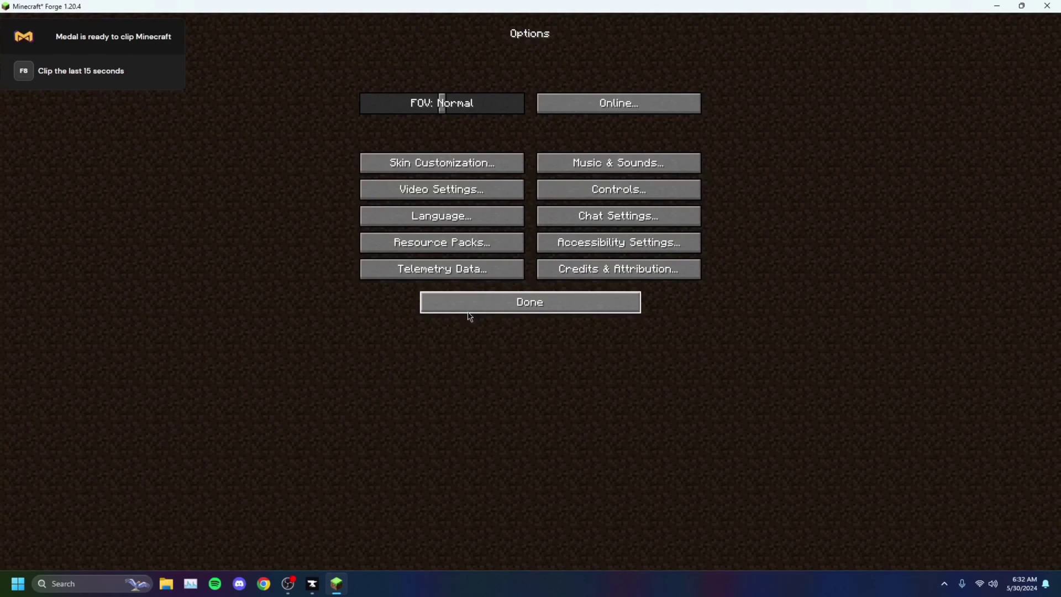
click(433, 198)
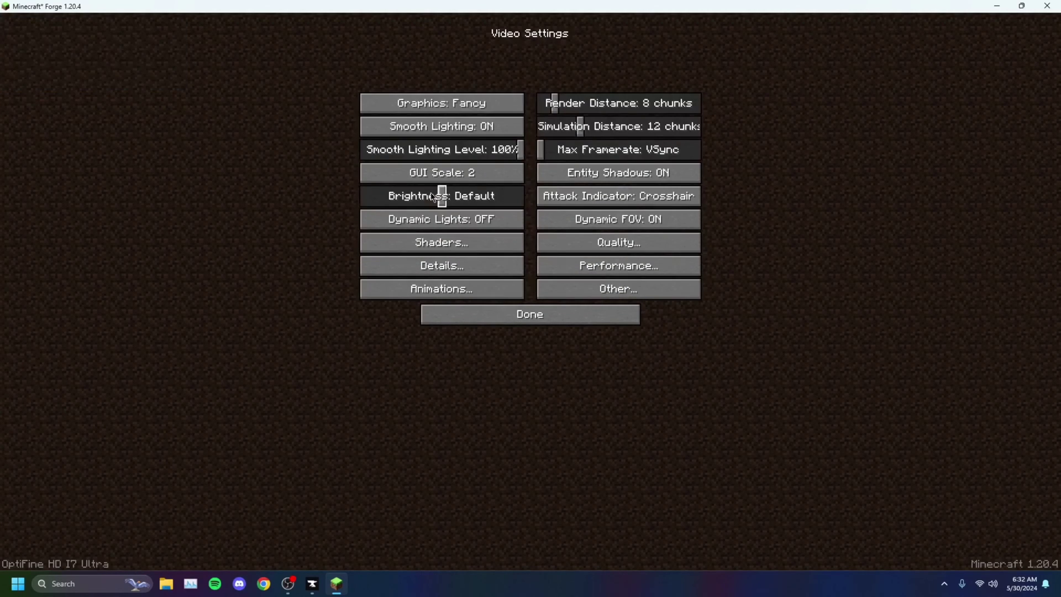
click(458, 249)
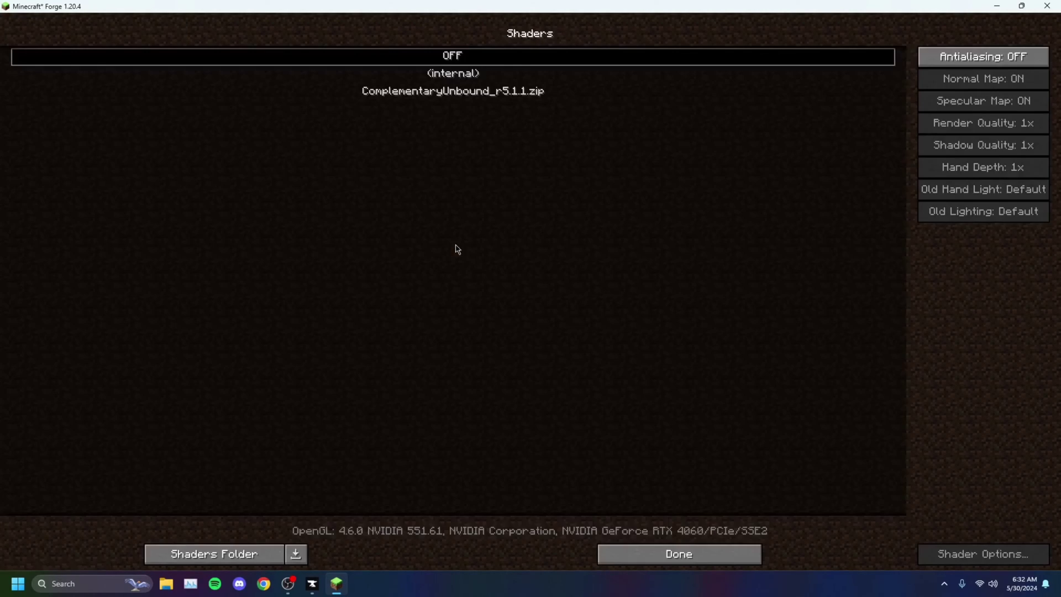
click(447, 92)
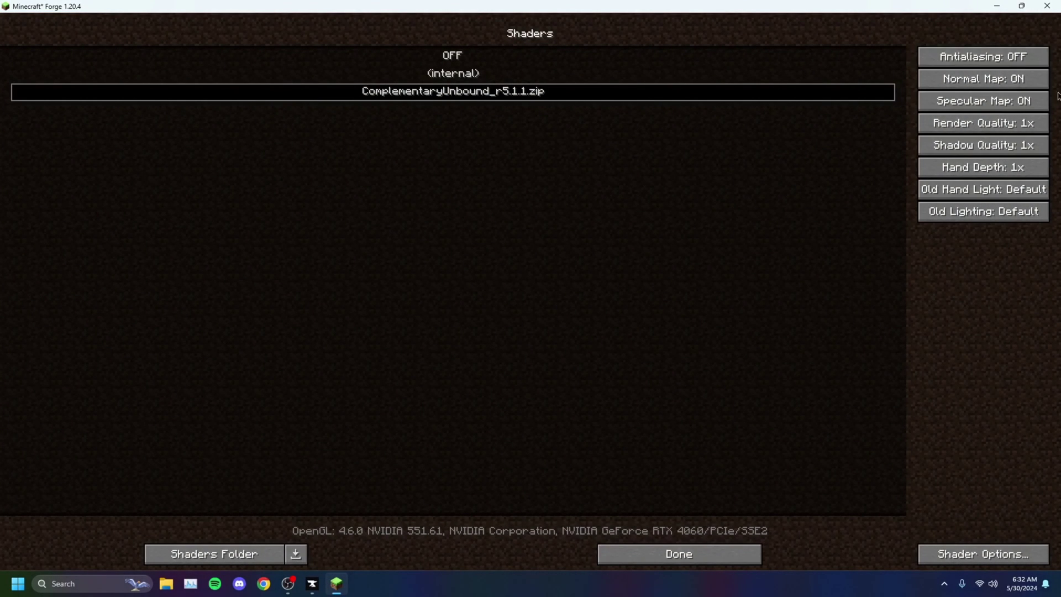
Set shader Render Quality to 1.5x and return to the title screen
click(974, 128)
click(973, 128)
click(974, 128)
click(974, 127)
click(974, 127)
click(974, 128)
click(976, 127)
click(976, 128)
click(976, 128)
click(976, 128)
click(976, 127)
click(976, 128)
click(976, 128)
click(976, 127)
click(976, 128)
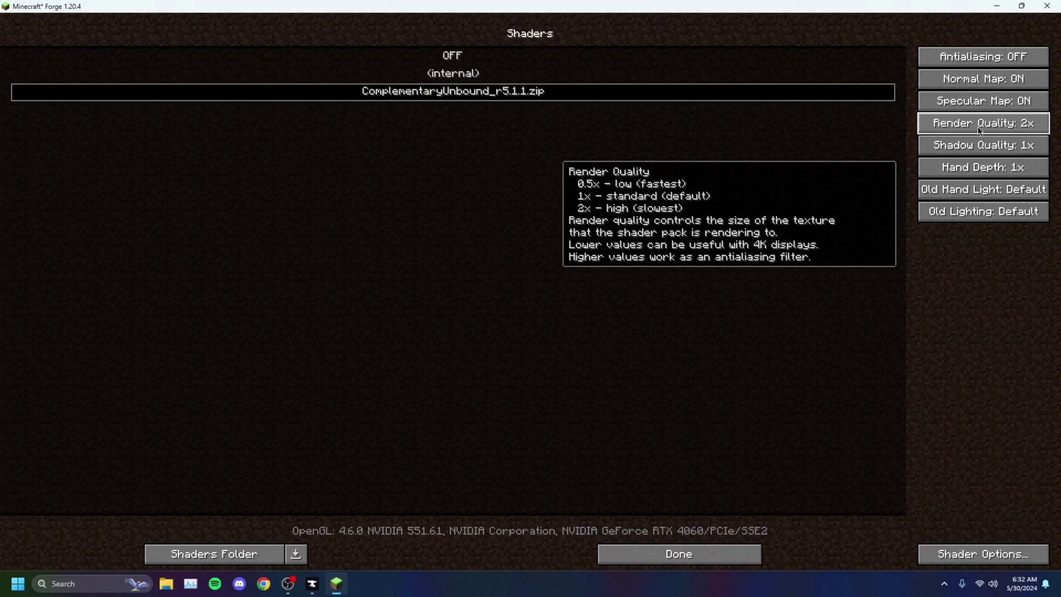
click(981, 130)
click(982, 130)
click(983, 130)
click(983, 130)
click(983, 129)
click(983, 129)
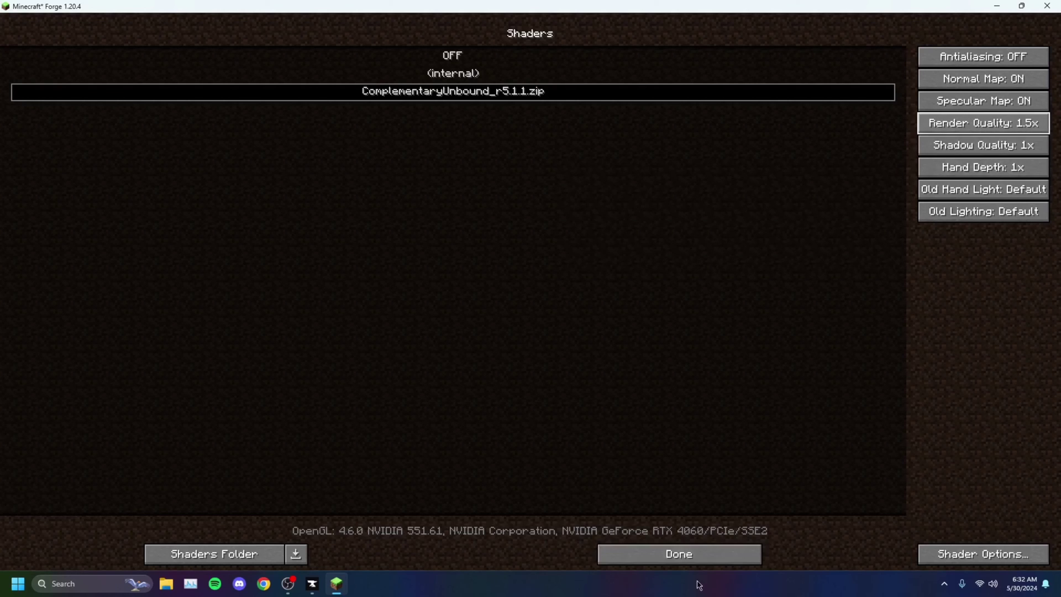
click(692, 559)
click(497, 316)
click(497, 302)
Create a new singleplayer world and walk forward through its shader-lit grassland
click(504, 213)
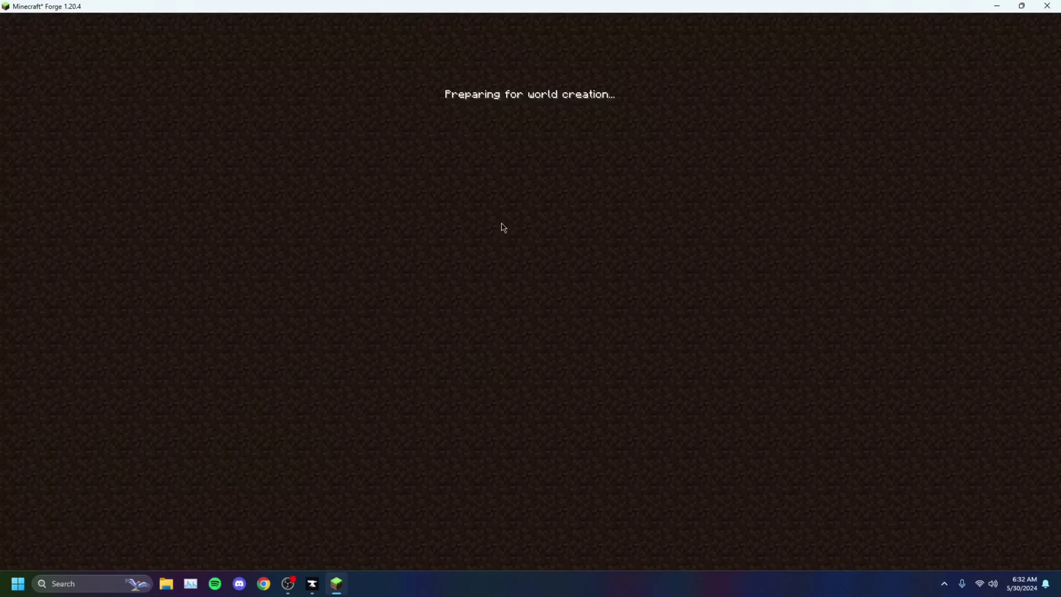
click(518, 548)
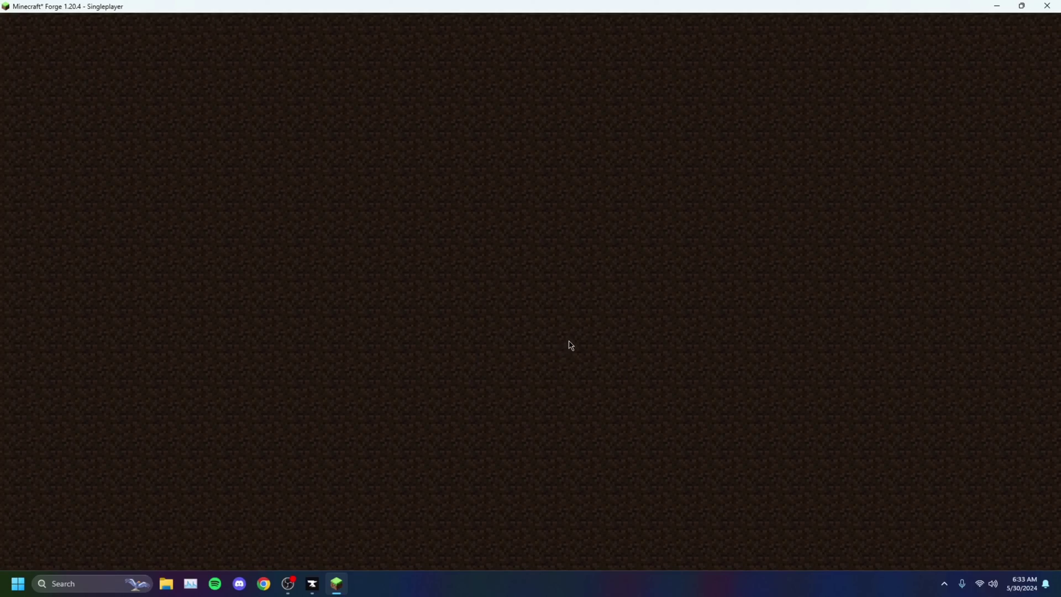
key(w)
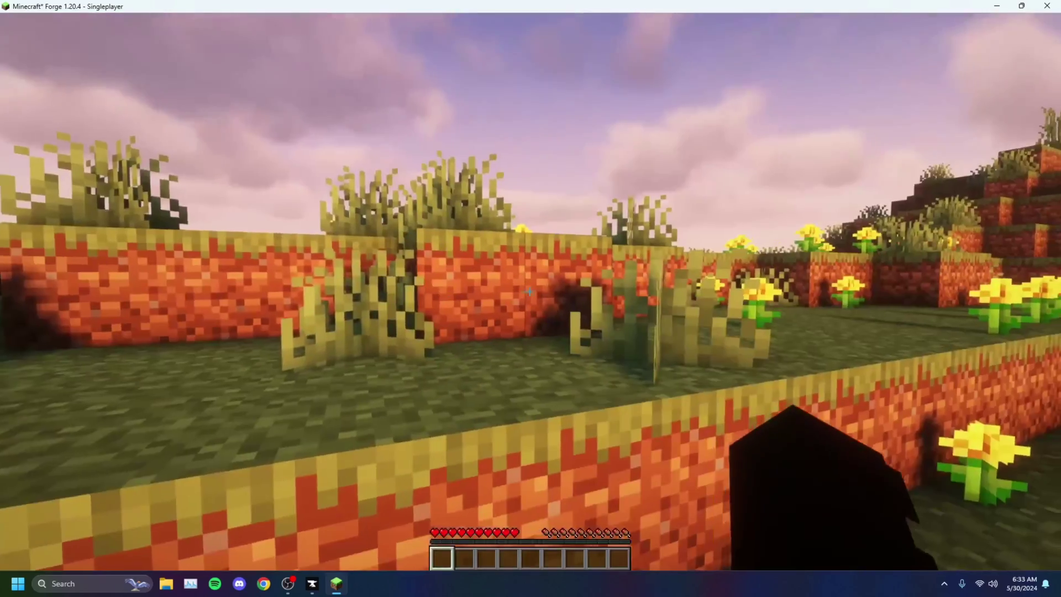
key(w)
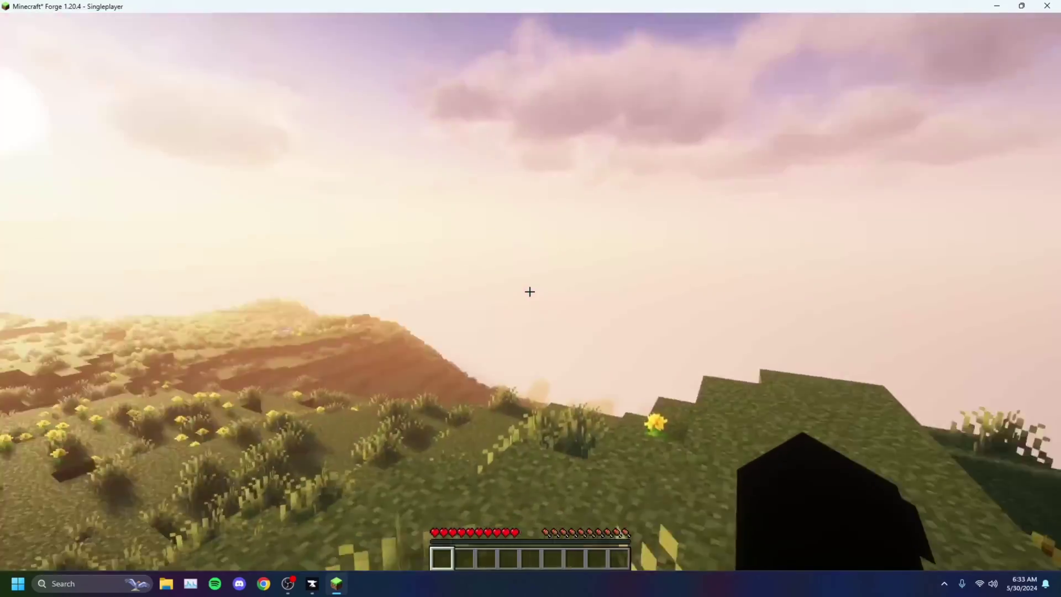